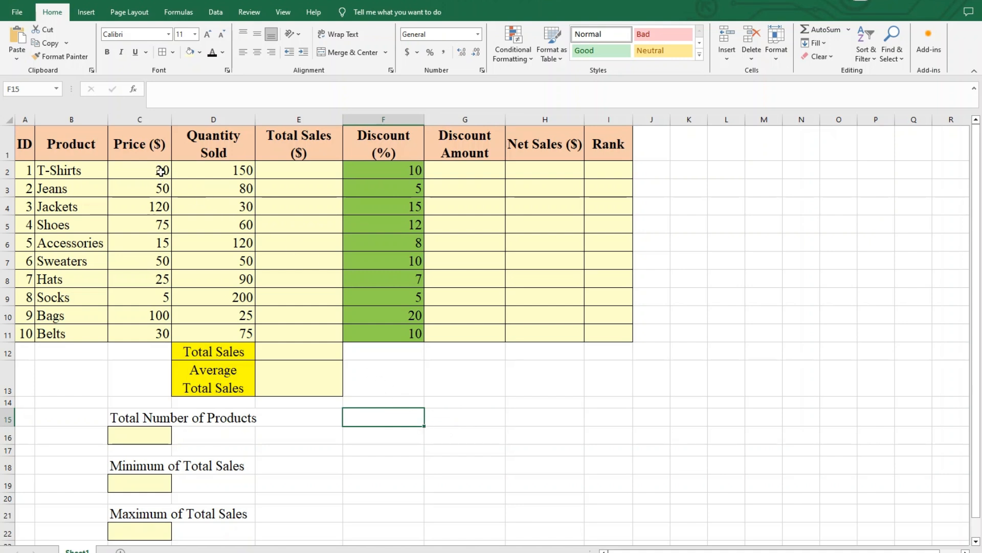
- Calculate the T-Shirts total sales in E2 as price times quantity sold with the formula =C2*D2
{"action": "left_click_drag", "start_coordinate": [160, 170], "coordinate": [222, 170]}
{"action": "left_click", "coordinate": [301, 171]}
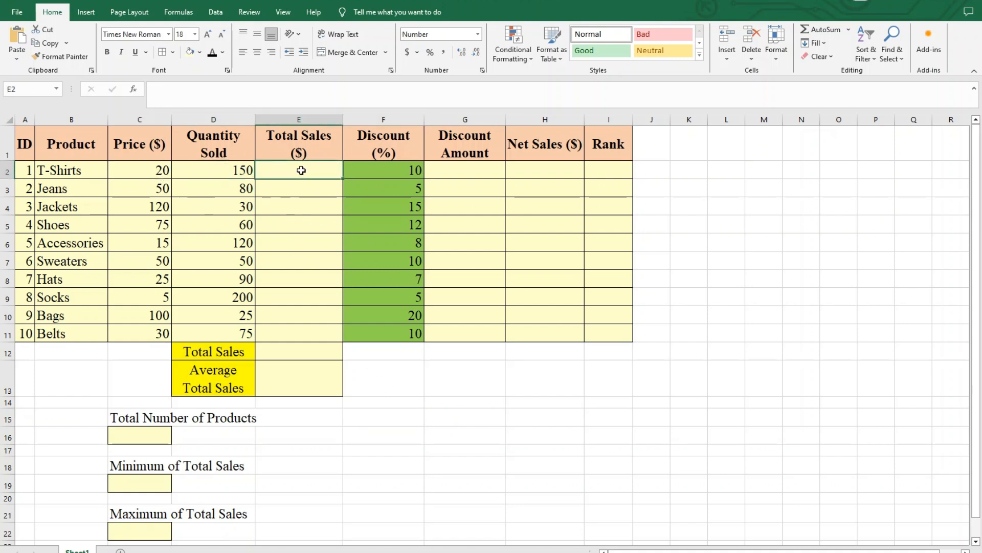
{"action": "type", "text": "="}
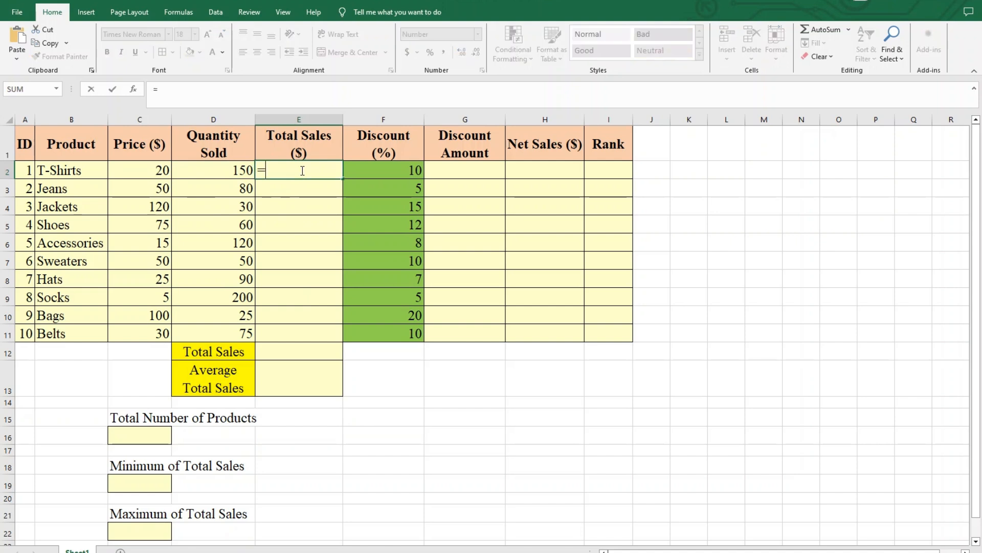
{"action": "left_click", "coordinate": [162, 169]}
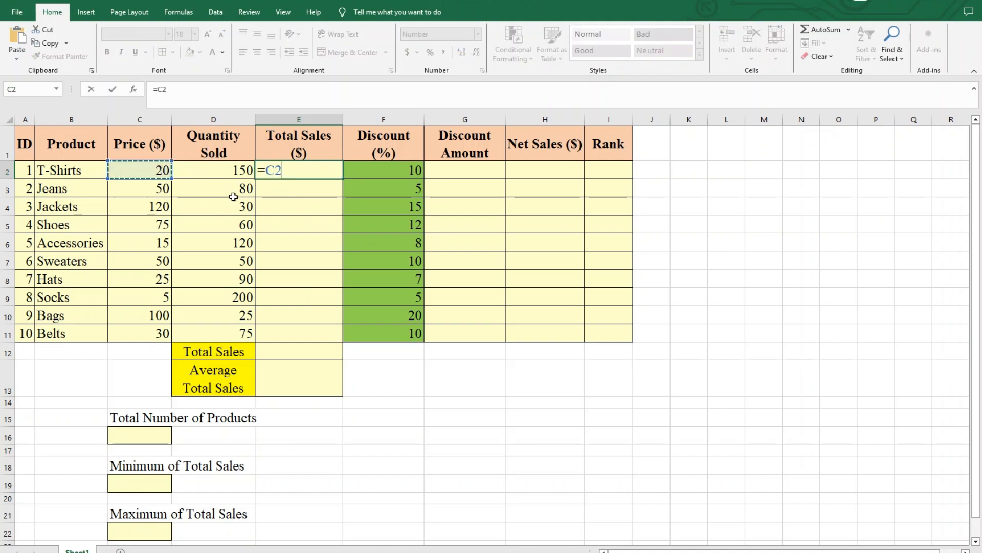
{"action": "type", "text": "*"}
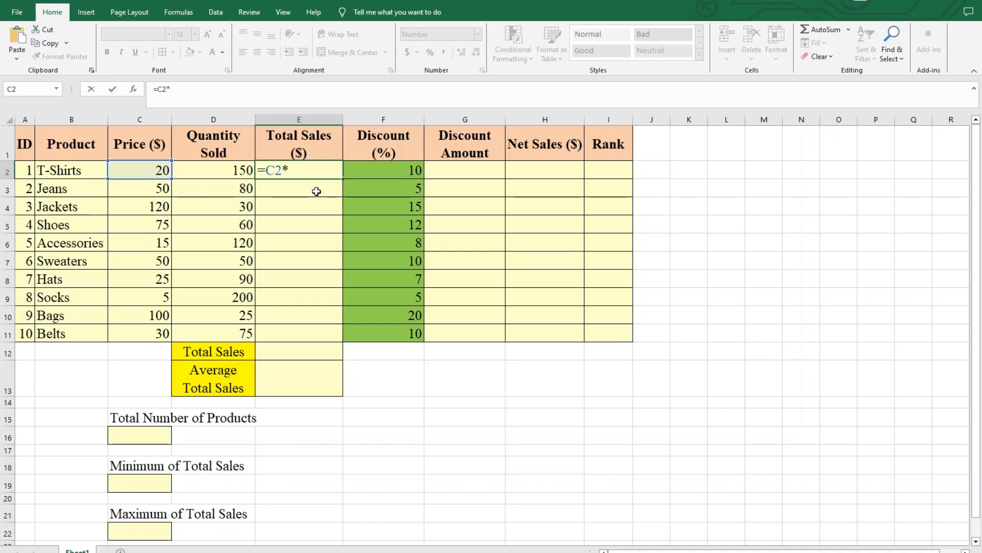
{"action": "left_click", "coordinate": [222, 171]}
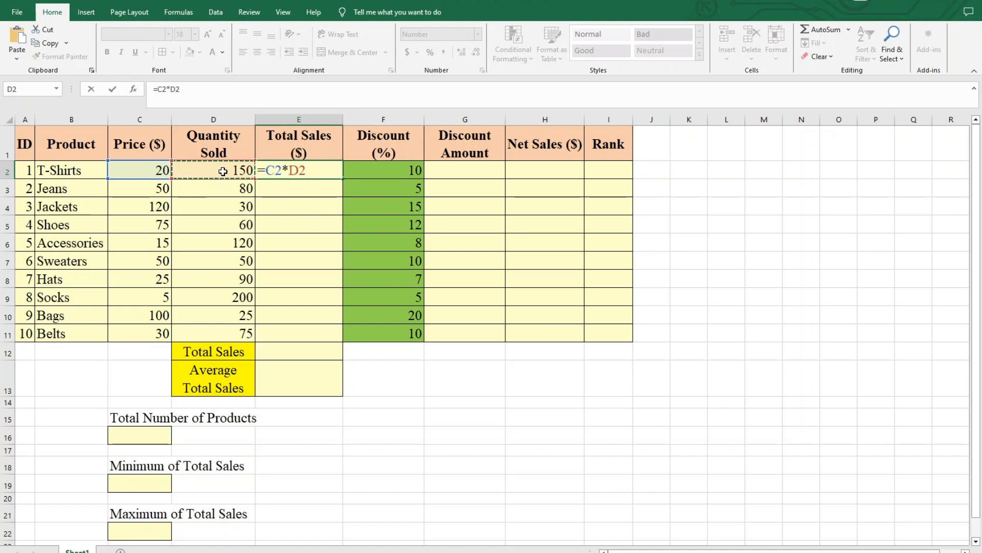
{"action": "key", "text": "Return"}
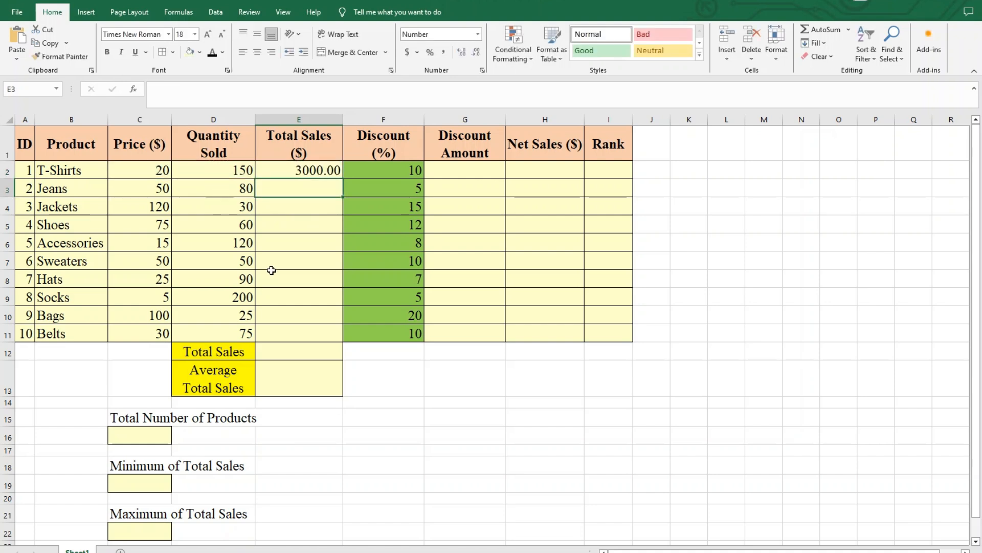
- Fill the Total Sales formula from E2 down to E11 for the remaining products
{"action": "left_click", "coordinate": [287, 173]}
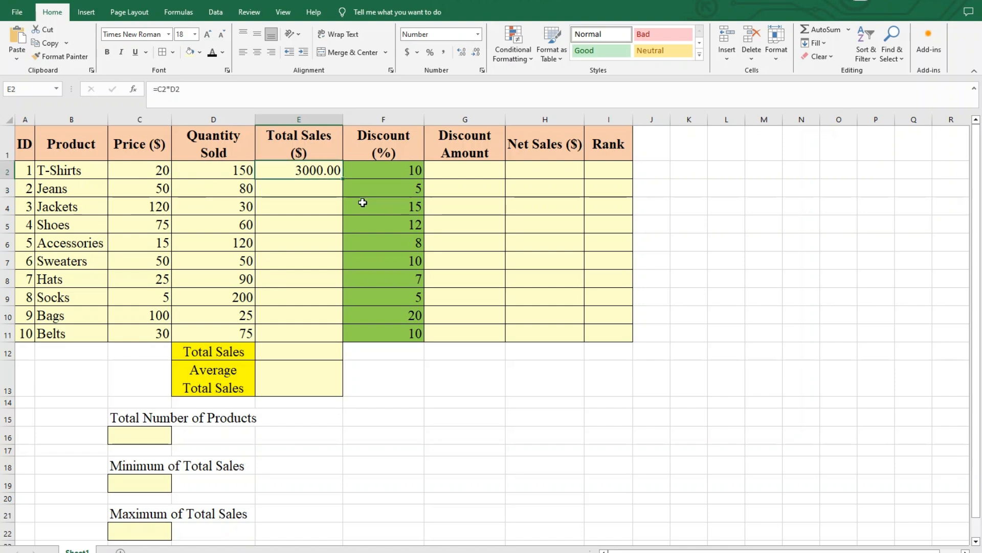
{"action": "left_click_drag", "start_coordinate": [310, 194], "coordinate": [318, 333]}
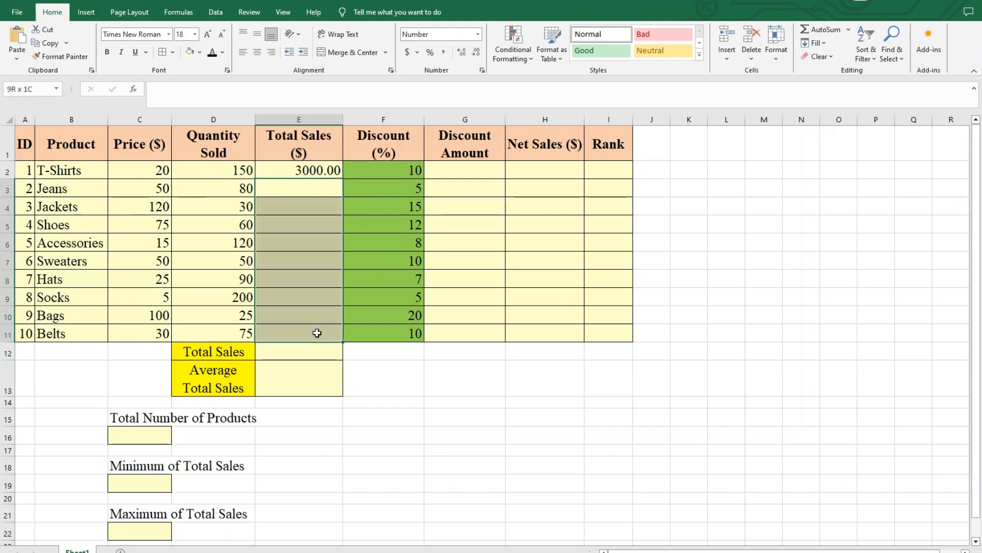
{"action": "left_click", "coordinate": [322, 174]}
{"action": "left_click_drag", "start_coordinate": [342, 179], "coordinate": [346, 339]}
{"action": "left_click", "coordinate": [397, 411]}
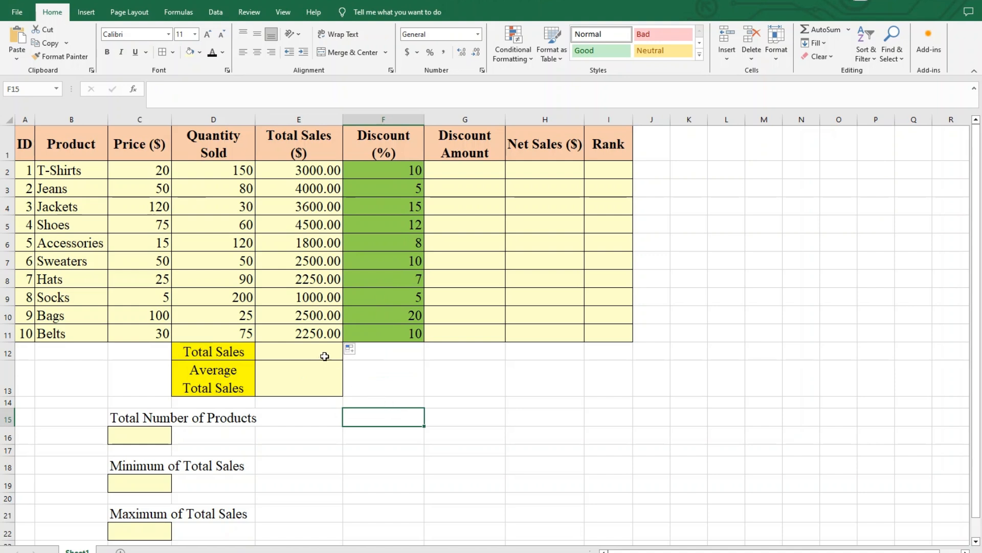
- Sum the Total Sales column in E12 with the formula =SUM(E2:E11)
{"action": "left_click_drag", "start_coordinate": [184, 346], "coordinate": [280, 353]}
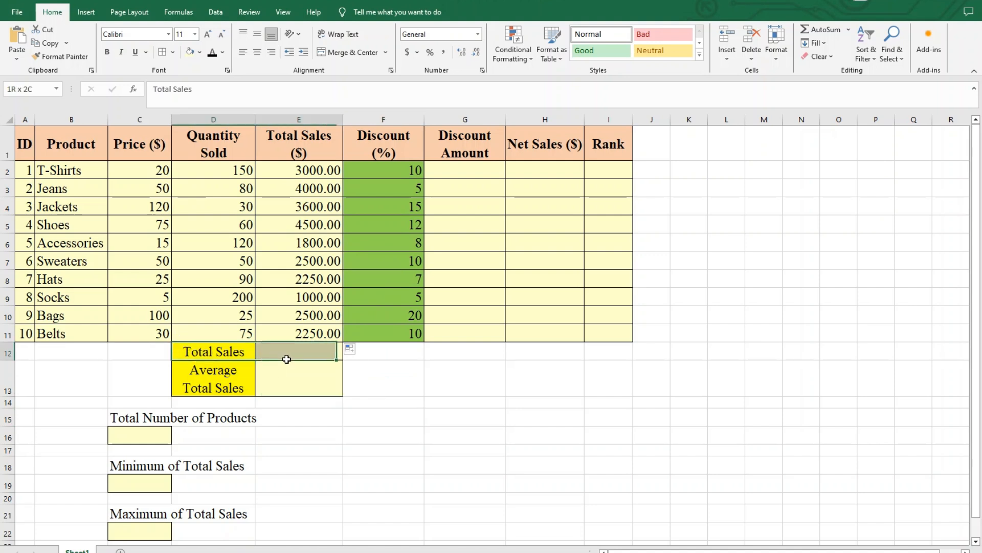
{"action": "left_click", "coordinate": [298, 352]}
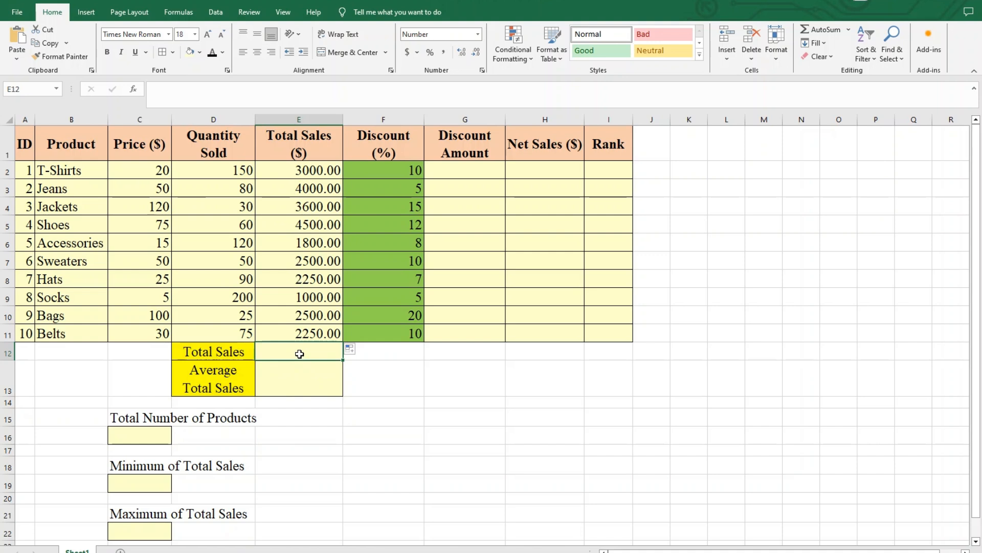
{"action": "type", "text": "=SUM("}
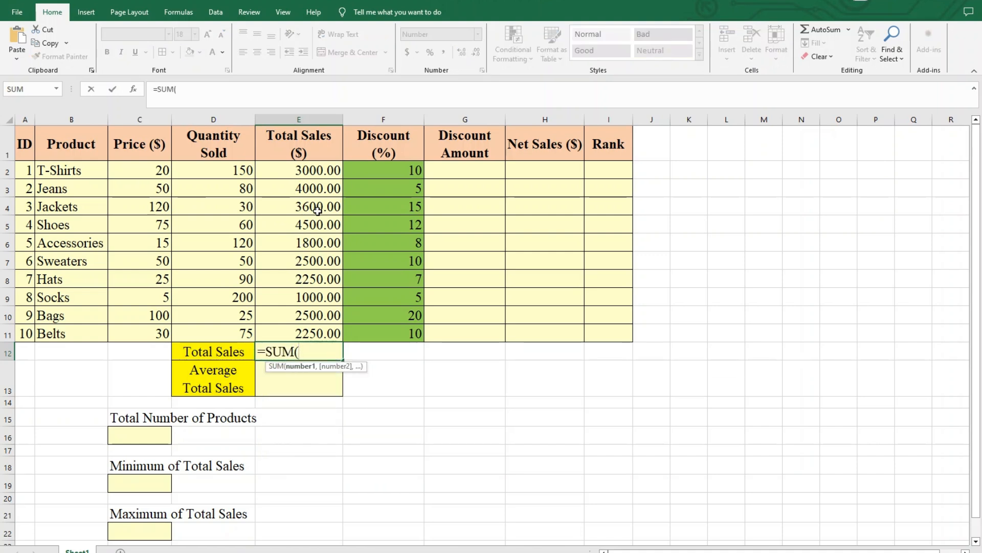
{"action": "left_click_drag", "start_coordinate": [319, 173], "coordinate": [310, 330]}
{"action": "type", "text": ")"}
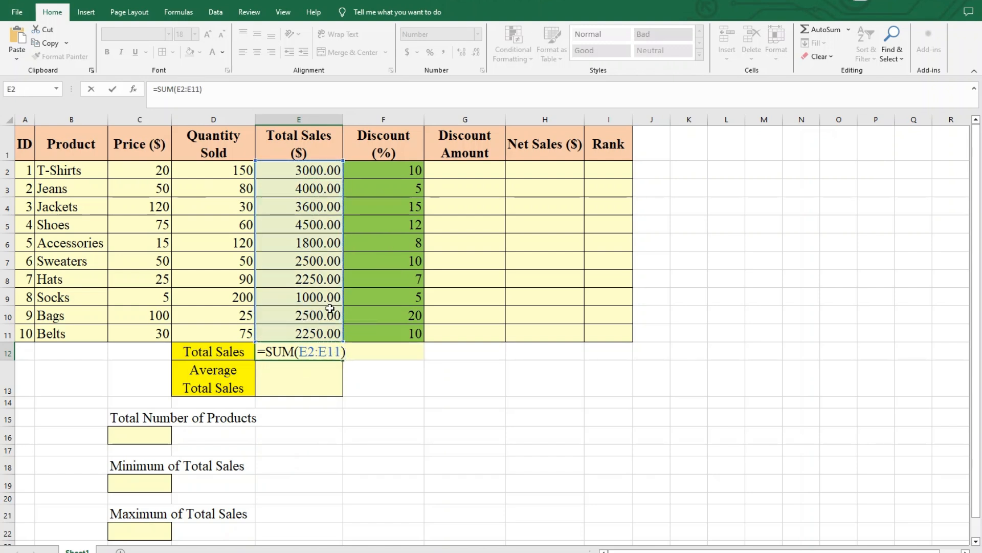
{"action": "key", "text": "Return"}
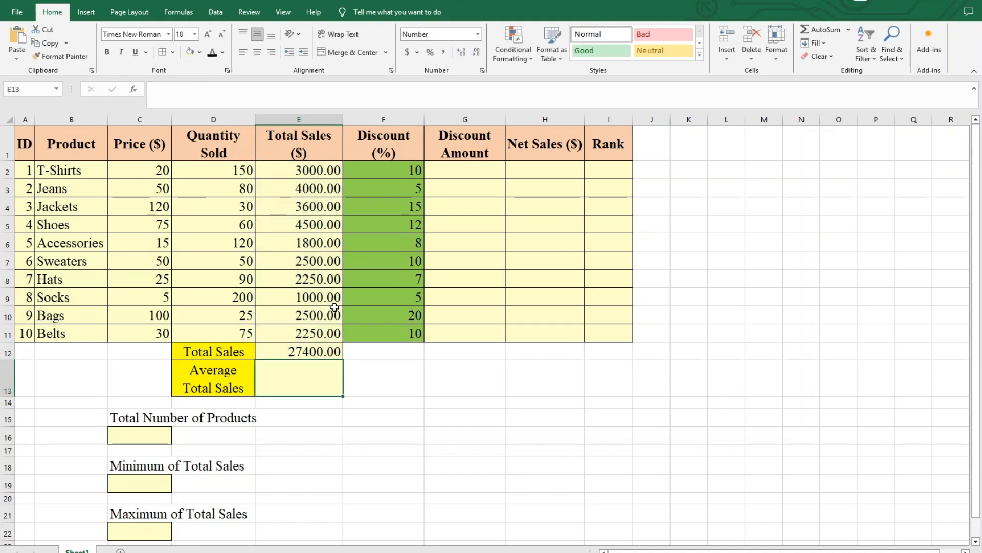
- Enter the formula =AVERAGE(E2:E12) in the Average Total Sales cell E13
{"action": "left_click_drag", "start_coordinate": [239, 354], "coordinate": [315, 353]}
{"action": "left_click_drag", "start_coordinate": [220, 385], "coordinate": [314, 378]}
{"action": "left_click", "coordinate": [296, 375]}
{"action": "type", "text": "="}
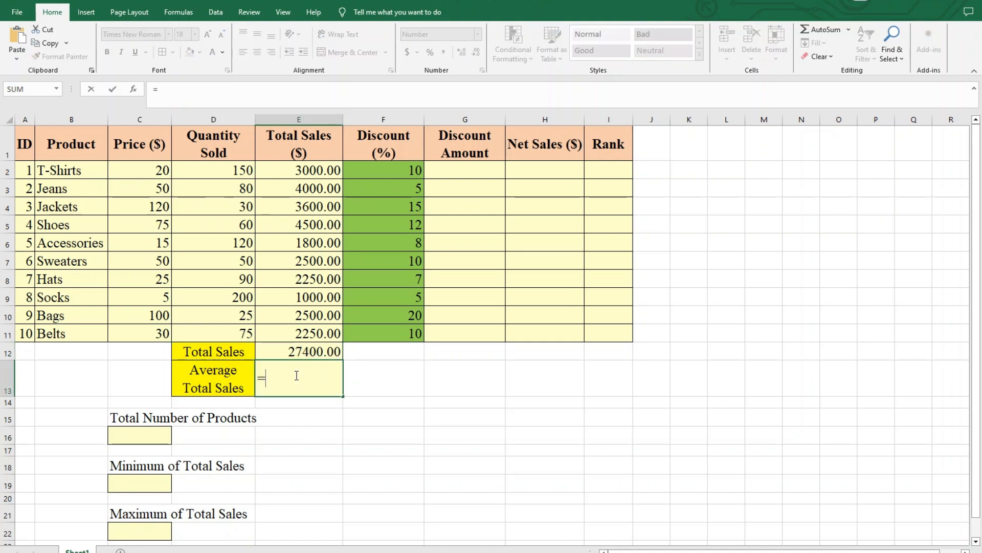
{"action": "type", "text": "AVERAG"}
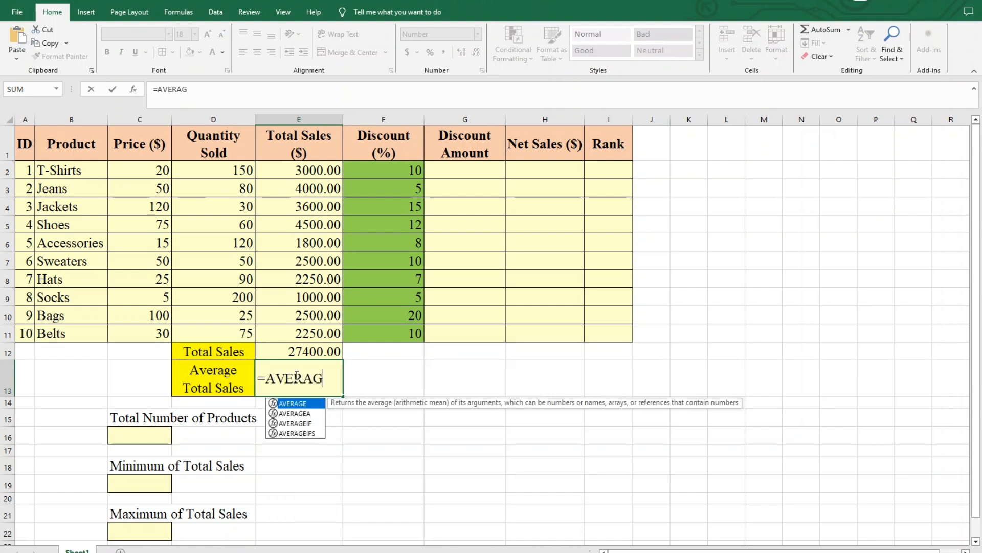
{"action": "type", "text": "E("}
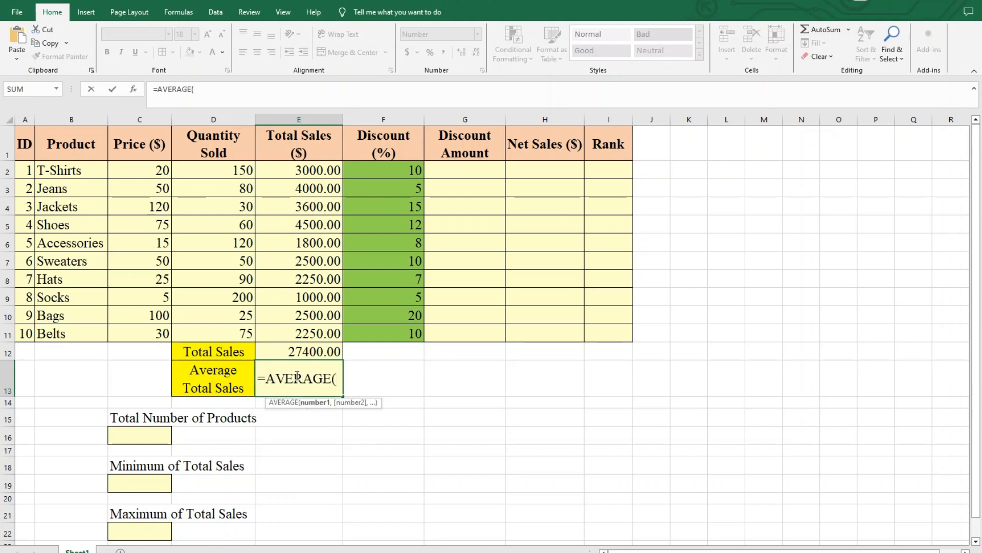
{"action": "left_click_drag", "start_coordinate": [327, 172], "coordinate": [322, 352]}
{"action": "type", "text": ")"}
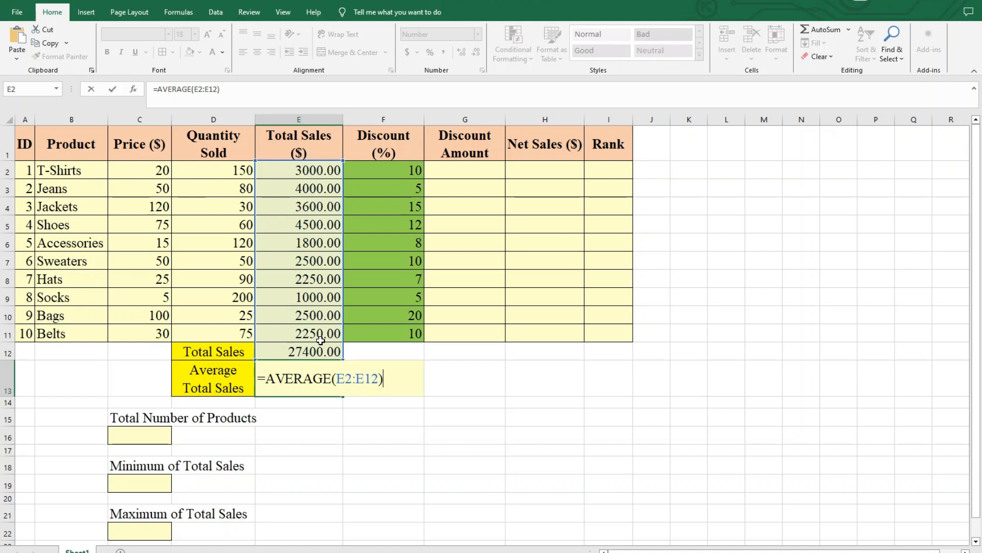
{"action": "key", "text": "Return"}
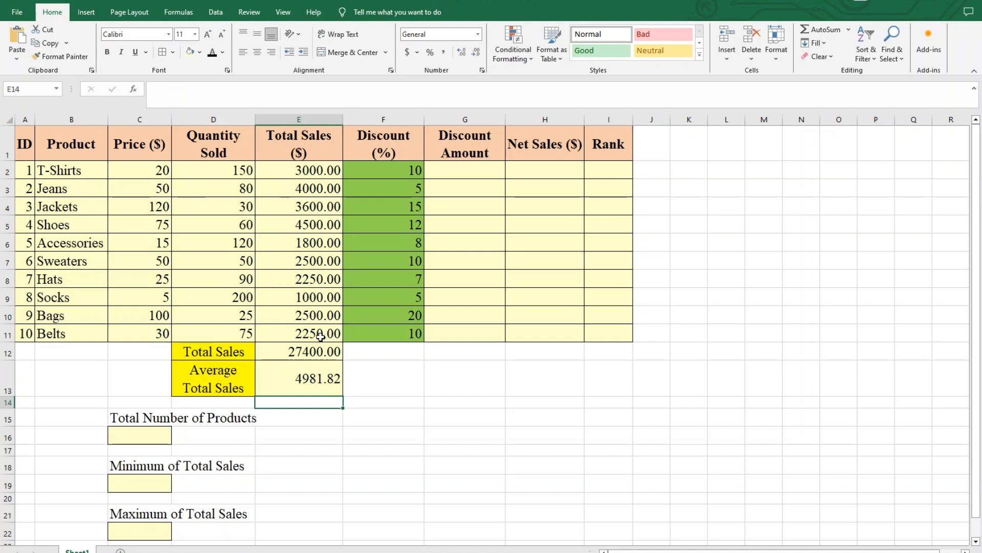
- Calculate the T-Shirts discount amount in G2 with the formula =(E2*(F2/100))
{"action": "left_click", "coordinate": [465, 170]}
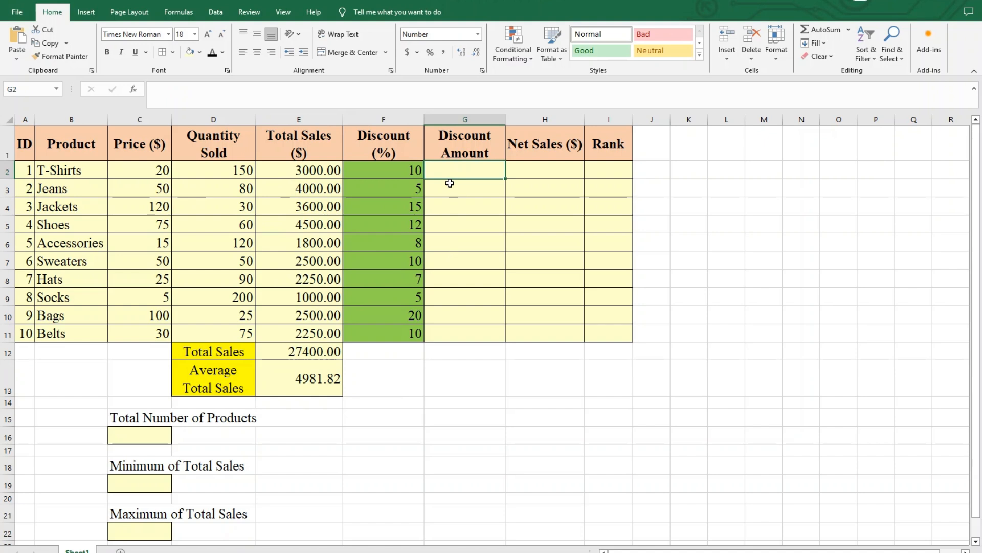
{"action": "type", "text": "="}
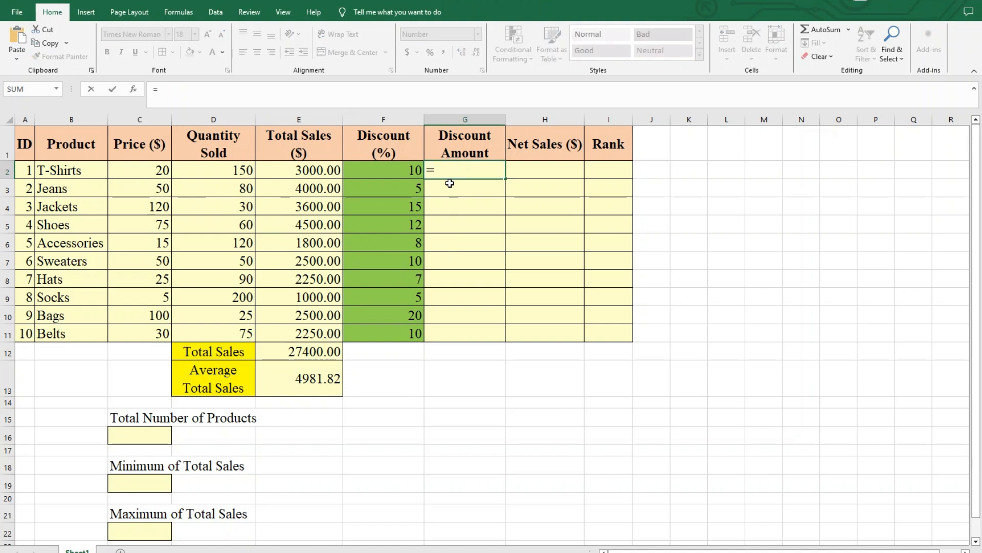
{"action": "type", "text": "("}
{"action": "left_click", "coordinate": [318, 175]}
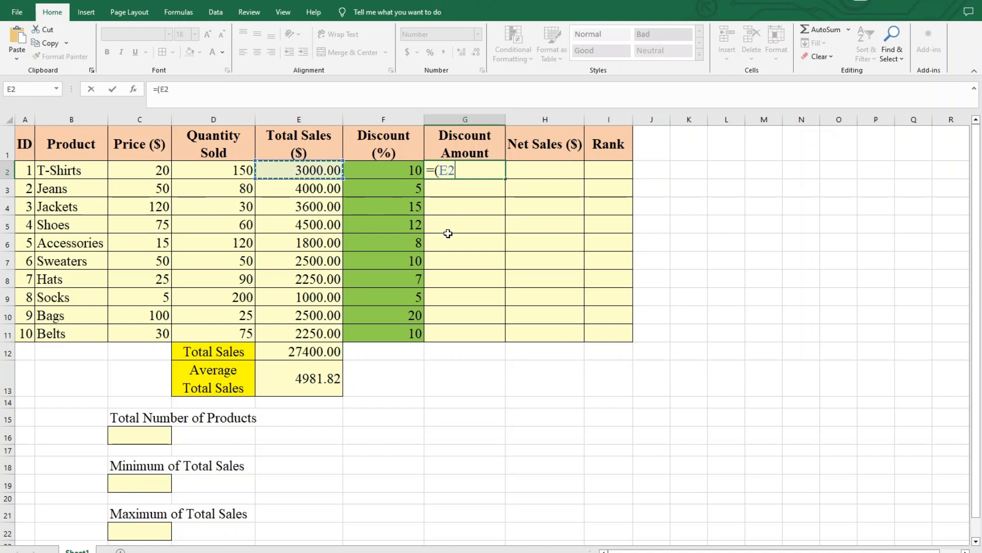
{"action": "type", "text": "*"}
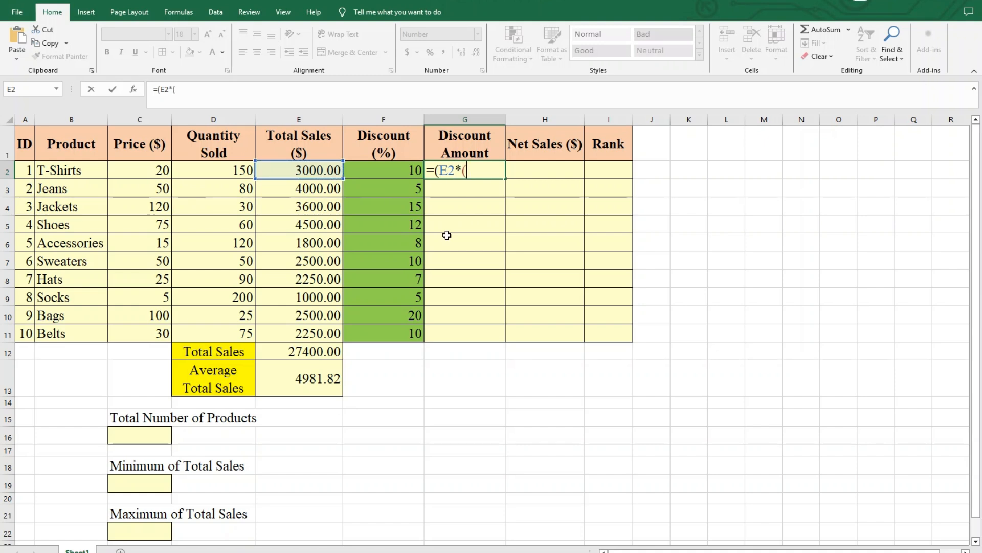
{"action": "type", "text": "("}
{"action": "left_click", "coordinate": [410, 171]}
{"action": "type", "text": "/"}
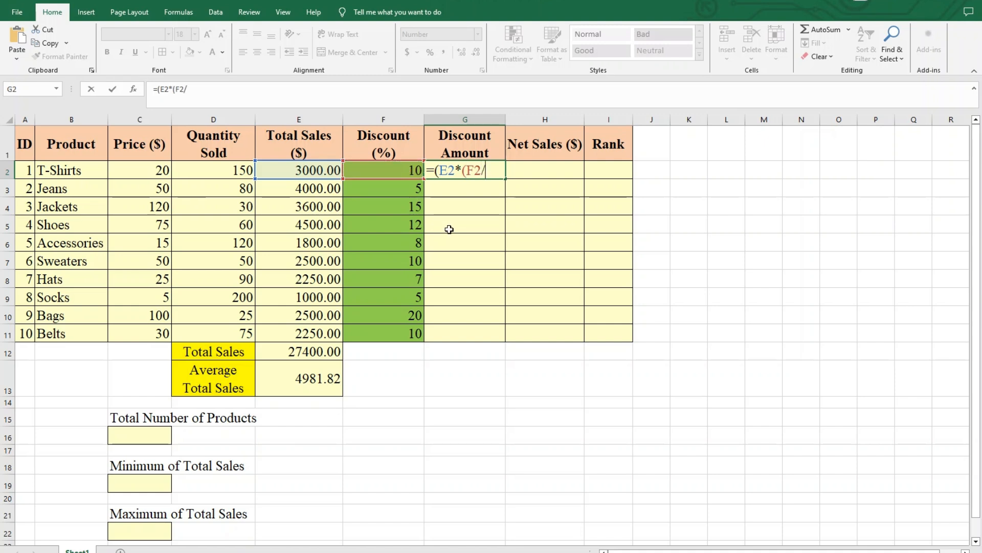
{"action": "type", "text": "100"}
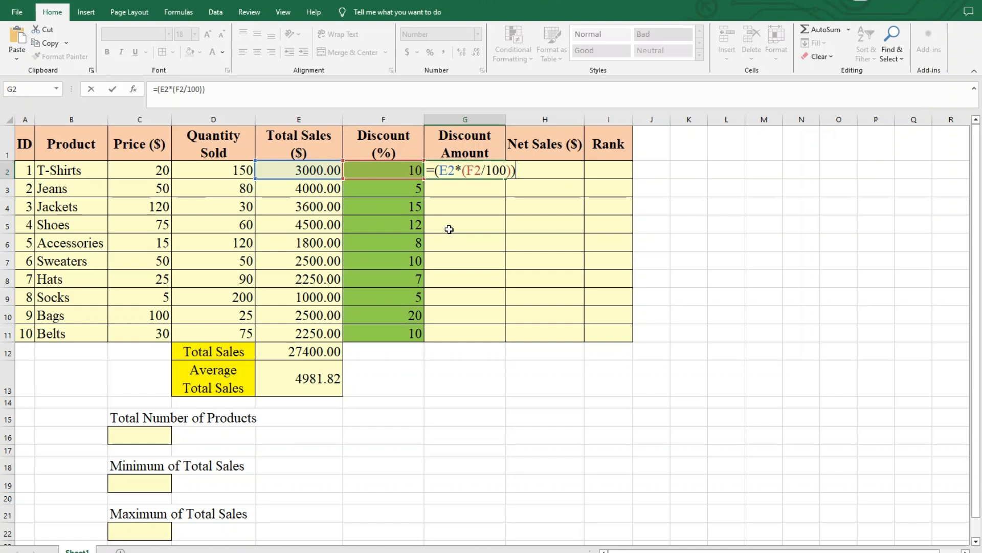
{"action": "key", "text": "Return"}
- Fill the Discount Amount formula from G2 down to G11 for the remaining products
{"action": "left_click", "coordinate": [470, 169]}
{"action": "left_click_drag", "start_coordinate": [338, 173], "coordinate": [445, 170]}
{"action": "left_click", "coordinate": [484, 171]}
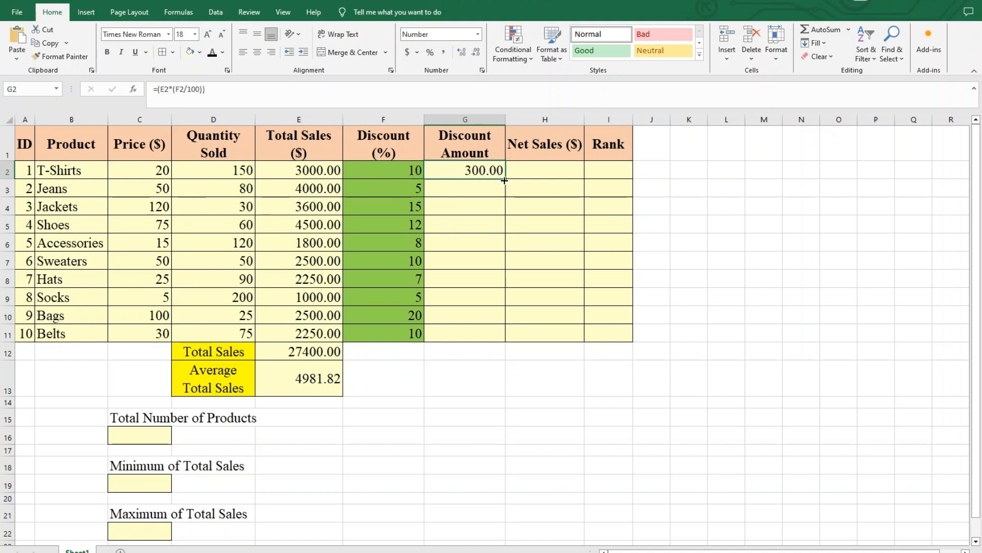
{"action": "left_click_drag", "start_coordinate": [506, 179], "coordinate": [509, 340]}
{"action": "left_click", "coordinate": [465, 365]}
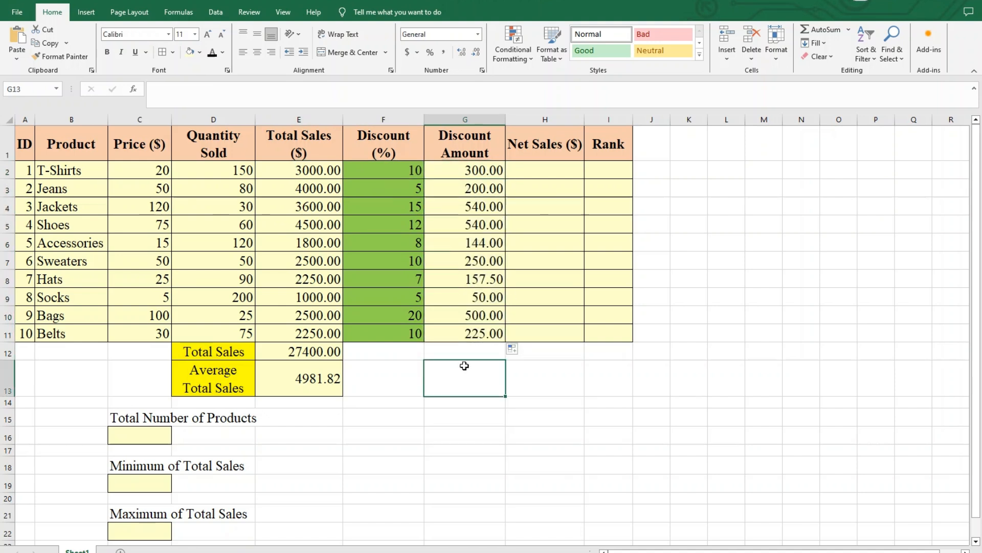
{"action": "left_click_drag", "start_coordinate": [486, 148], "coordinate": [455, 335]}
{"action": "left_click", "coordinate": [453, 379]}
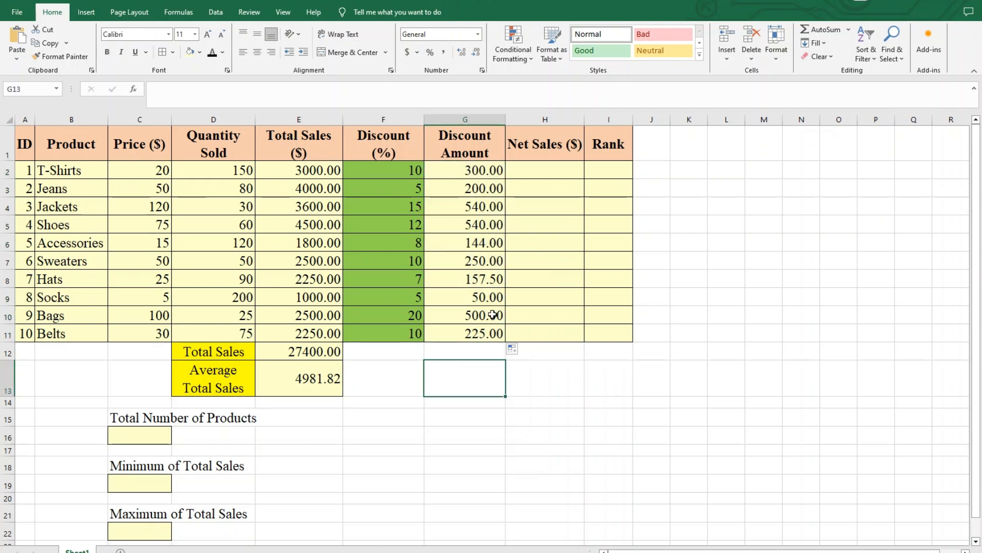
- Calculate the T-Shirts net sales in H2 by subtracting the discount amount from total sales with =E2-G2
{"action": "left_click", "coordinate": [527, 170]}
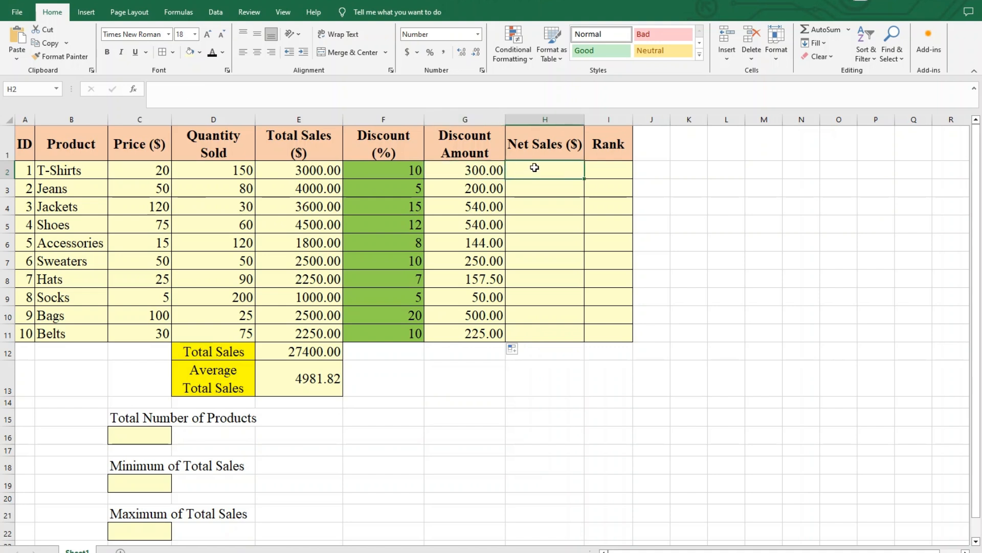
{"action": "left_click", "coordinate": [548, 146]}
{"action": "left_click", "coordinate": [549, 171]}
{"action": "type", "text": "="}
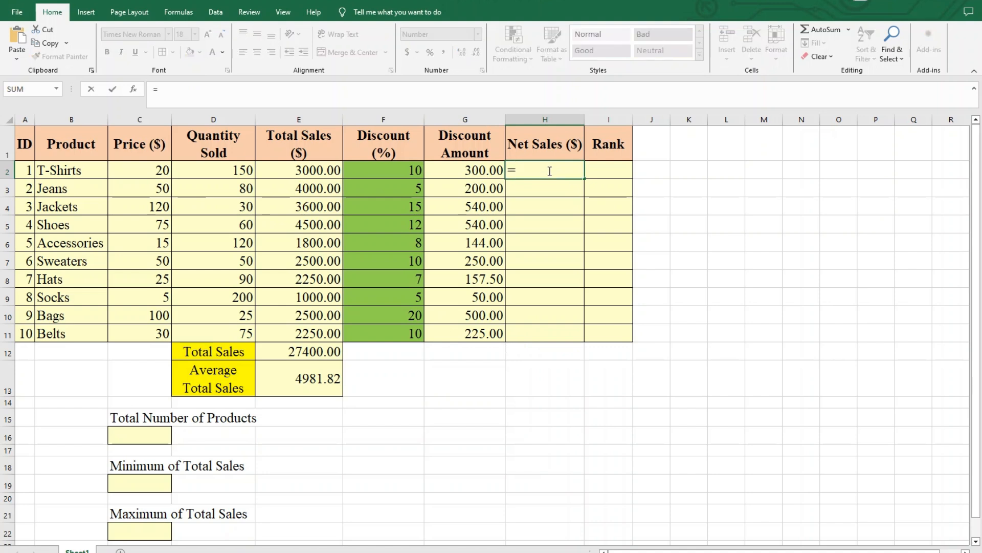
{"action": "left_click", "coordinate": [321, 174]}
{"action": "type", "text": "-"}
{"action": "left_click", "coordinate": [465, 169]}
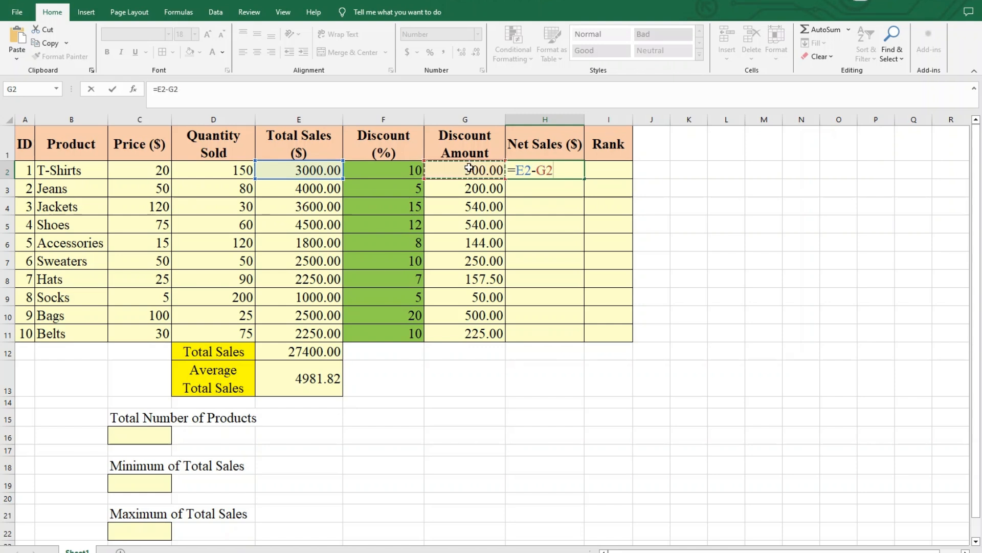
{"action": "key", "text": "Return"}
- Fill the Net Sales formula from H2 down to H11 for the remaining products
{"action": "left_click", "coordinate": [574, 175]}
{"action": "left_click_drag", "start_coordinate": [585, 179], "coordinate": [585, 347]}
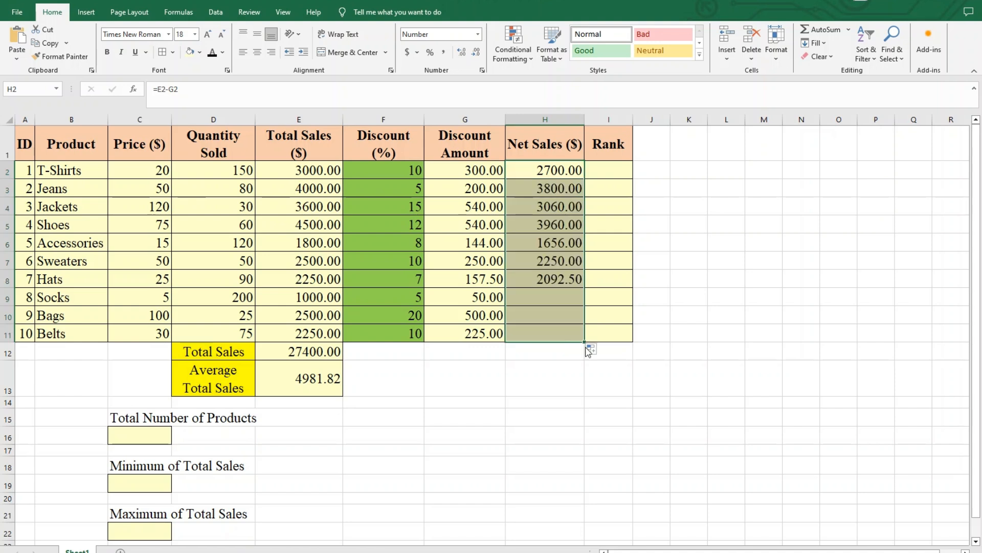
{"action": "left_click", "coordinate": [546, 351]}
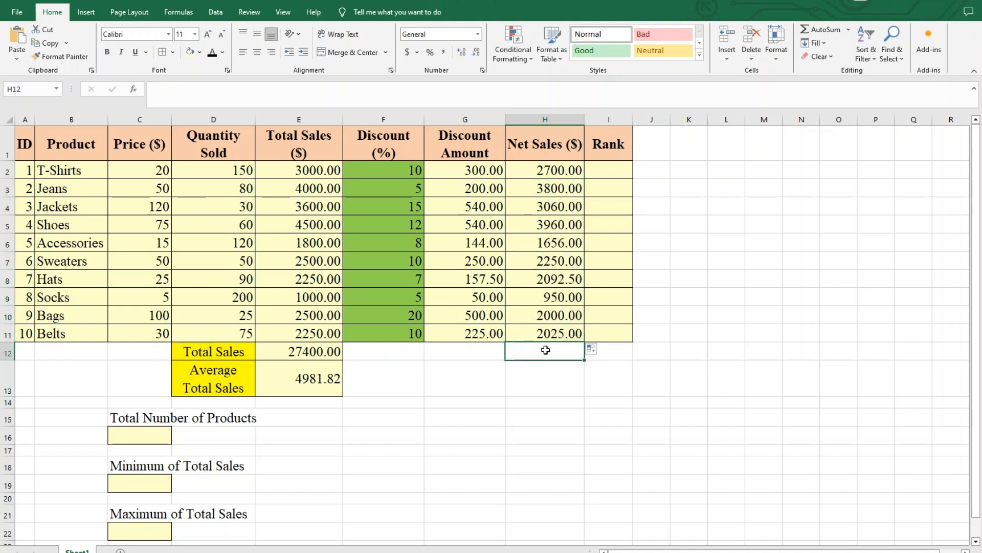
- Enter a formula in I2 that ranks the T-Shirts total sales within the Total Sales column, =RANK(E2,E2:E11)
{"action": "left_click", "coordinate": [607, 147]}
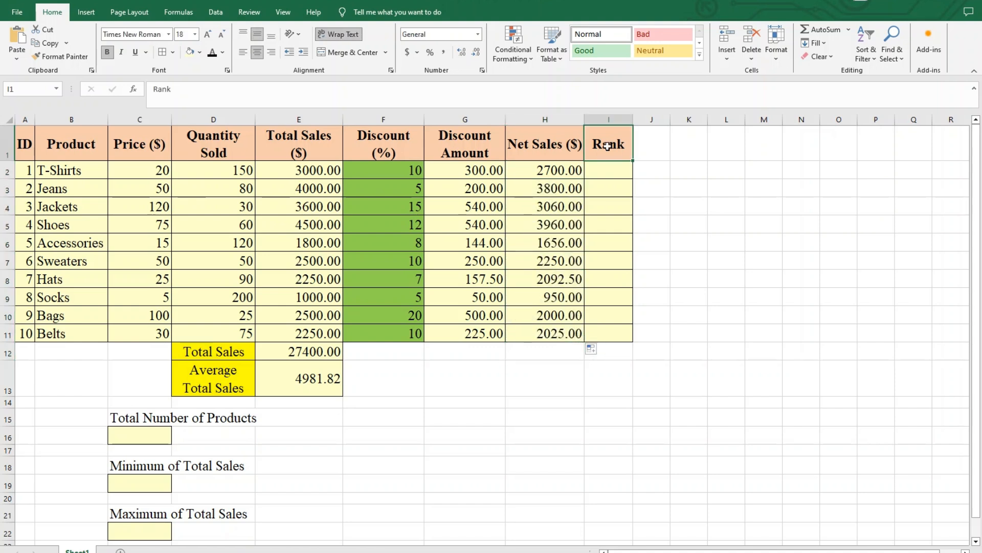
{"action": "left_click_drag", "start_coordinate": [610, 165], "coordinate": [621, 333]}
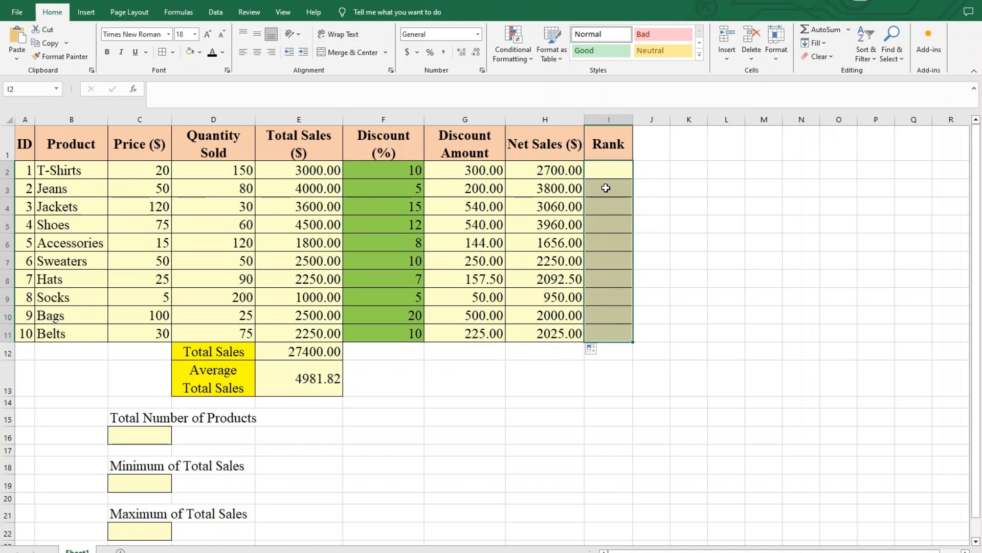
{"action": "left_click", "coordinate": [608, 173]}
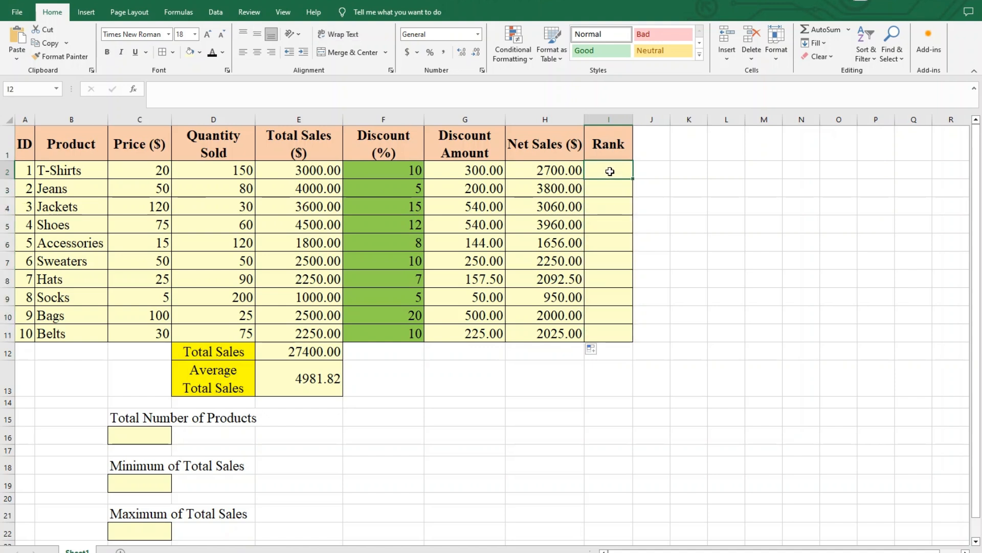
{"action": "type", "text": "="}
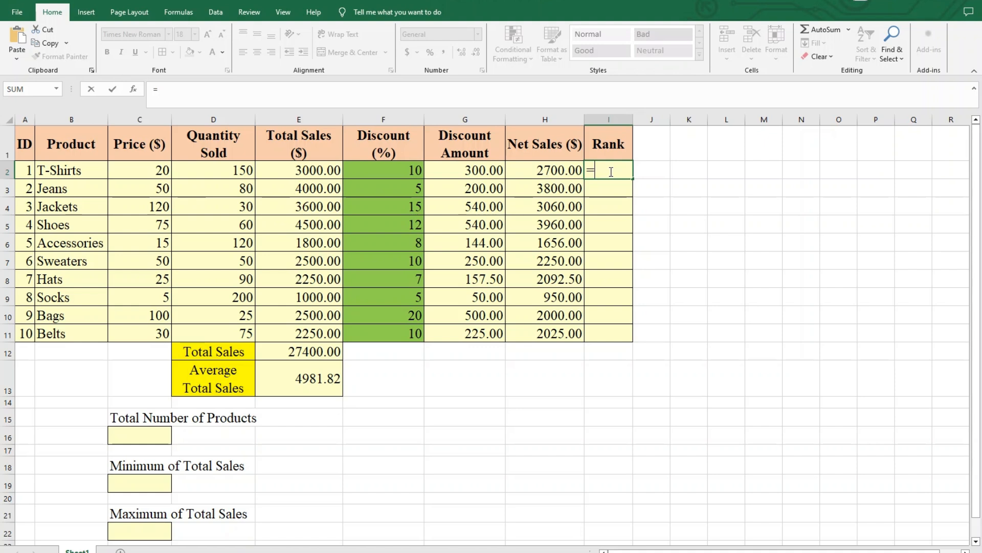
{"action": "type", "text": "RANK"}
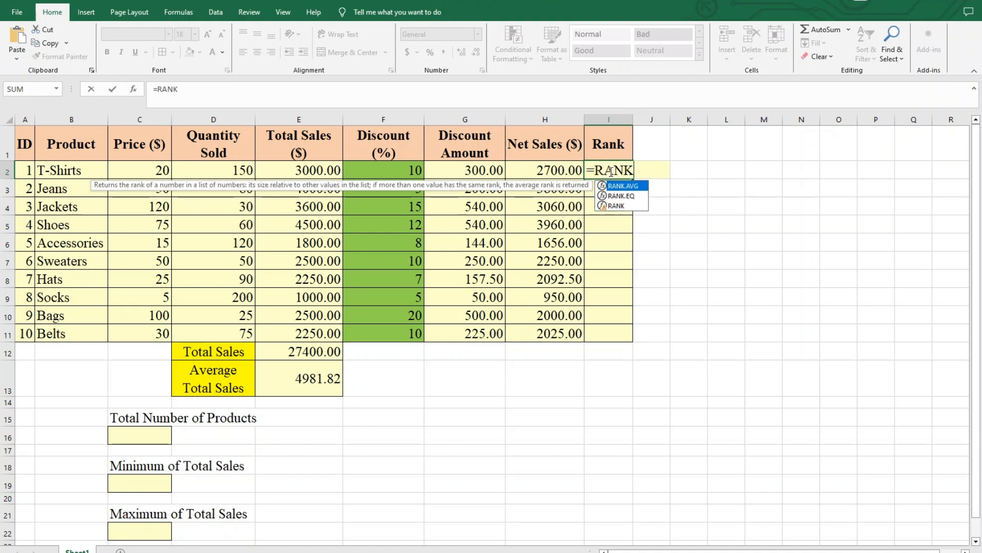
{"action": "type", "text": "("}
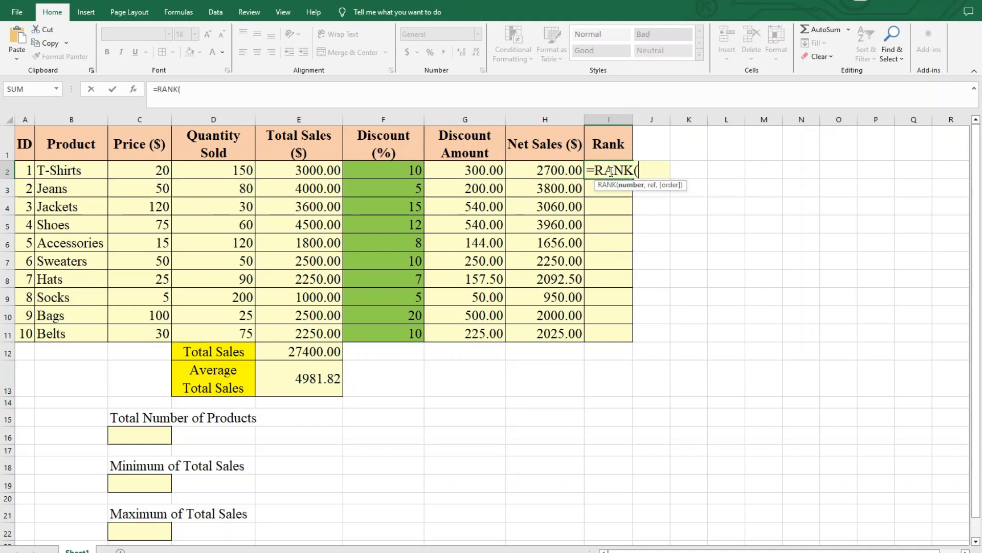
{"action": "left_click", "coordinate": [323, 169]}
{"action": "type", "text": ","}
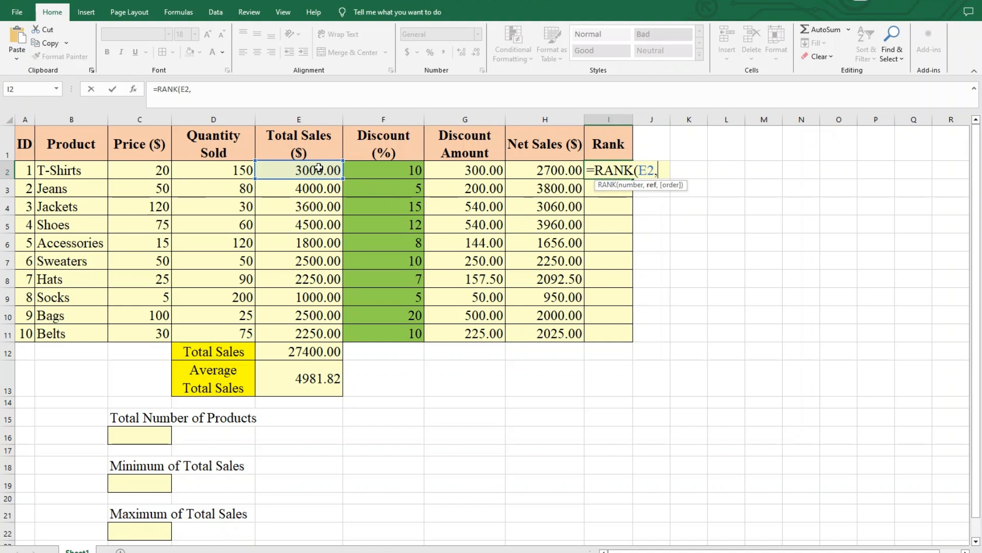
{"action": "left_click_drag", "start_coordinate": [318, 168], "coordinate": [332, 335]}
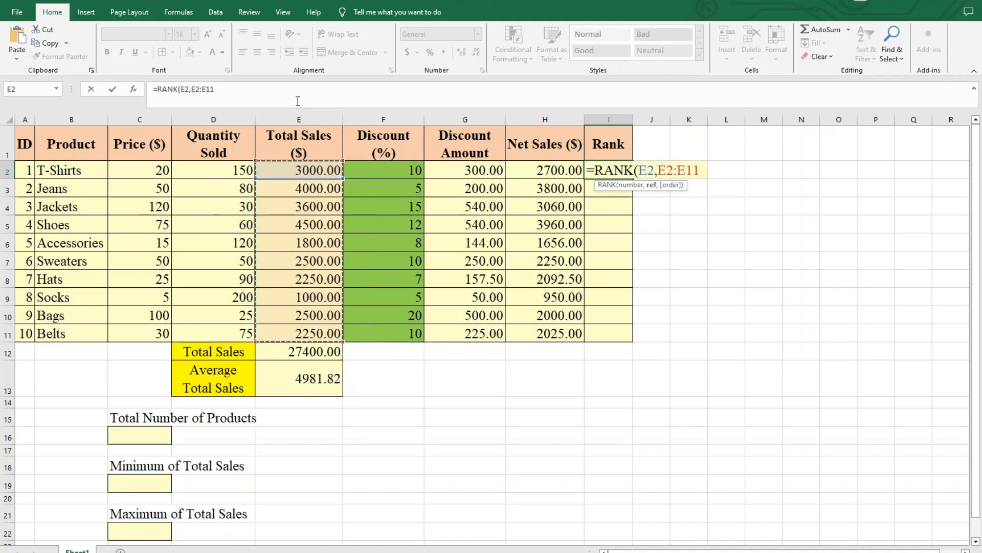
{"action": "type", "text": ")"}
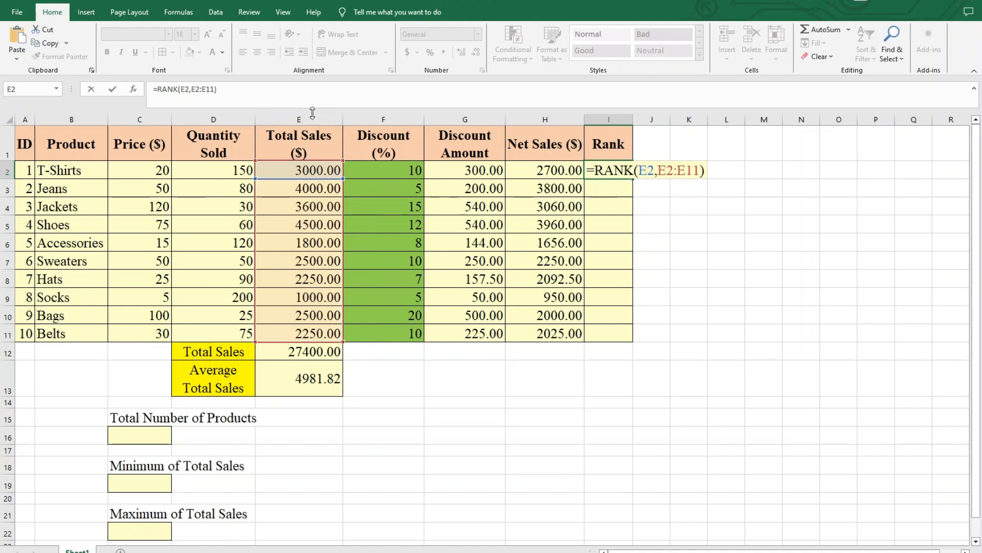
- Make the range in the I2 rank formula absolute so it reads =RANK(E2,$E$2:$E$11)
{"action": "left_click", "coordinate": [194, 89]}
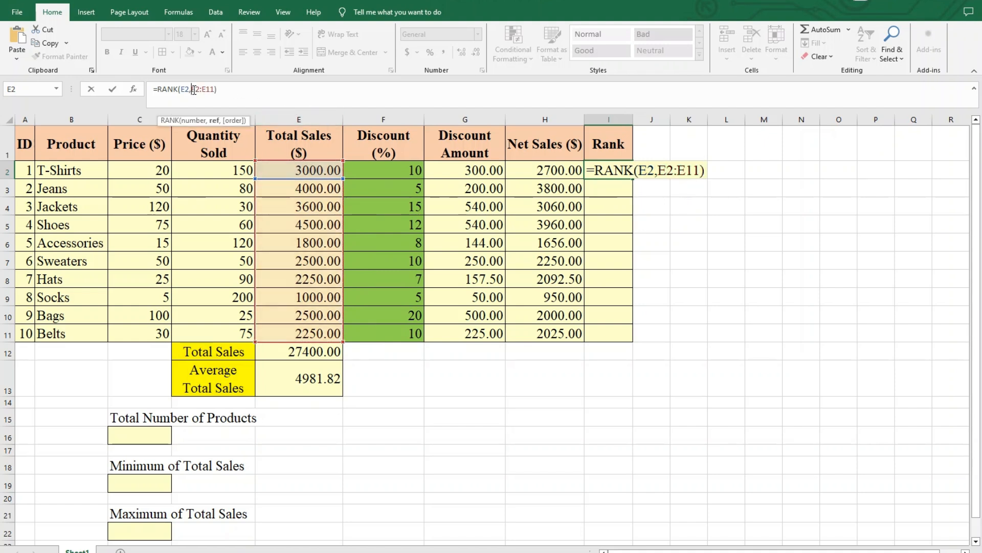
{"action": "type", "text": "$"}
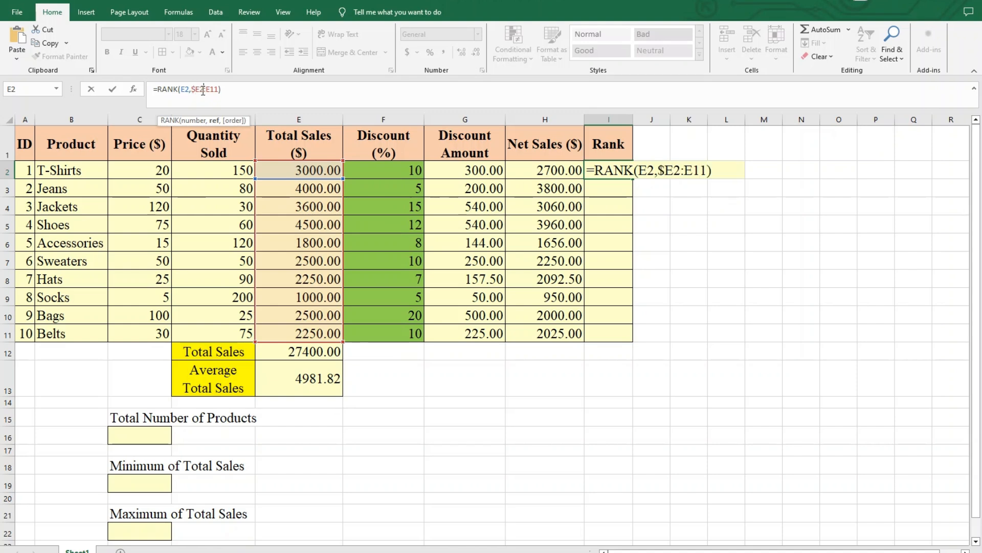
{"action": "left_click", "coordinate": [201, 89]}
{"action": "type", "text": "$"}
{"action": "left_click", "coordinate": [210, 90]}
{"action": "type", "text": "$"}
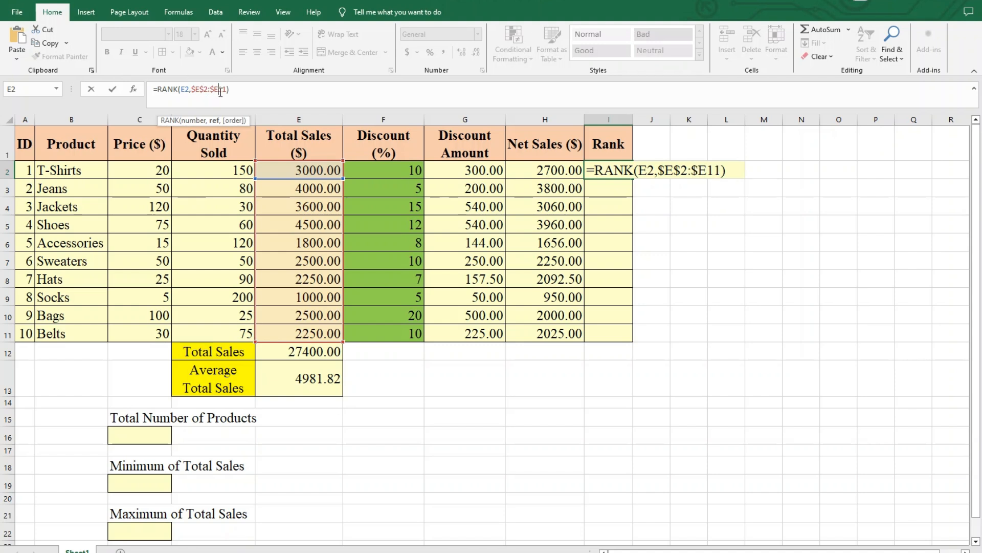
{"action": "left_click", "coordinate": [219, 91]}
{"action": "type", "text": "$"}
{"action": "key", "text": "Return"}
- Fill the Rank formula from I2 down to I11 for the remaining products
{"action": "left_click", "coordinate": [613, 167]}
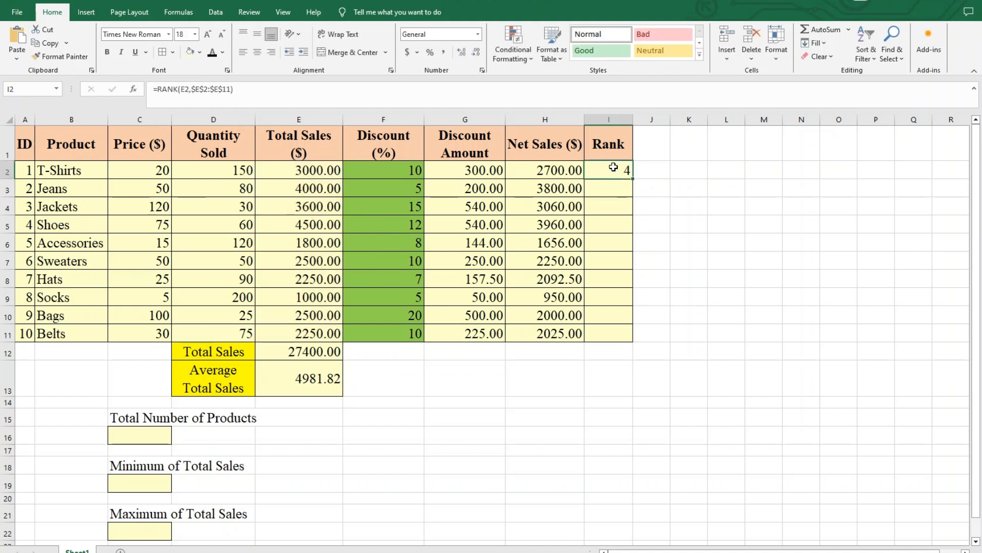
{"action": "left_click_drag", "start_coordinate": [633, 180], "coordinate": [635, 341]}
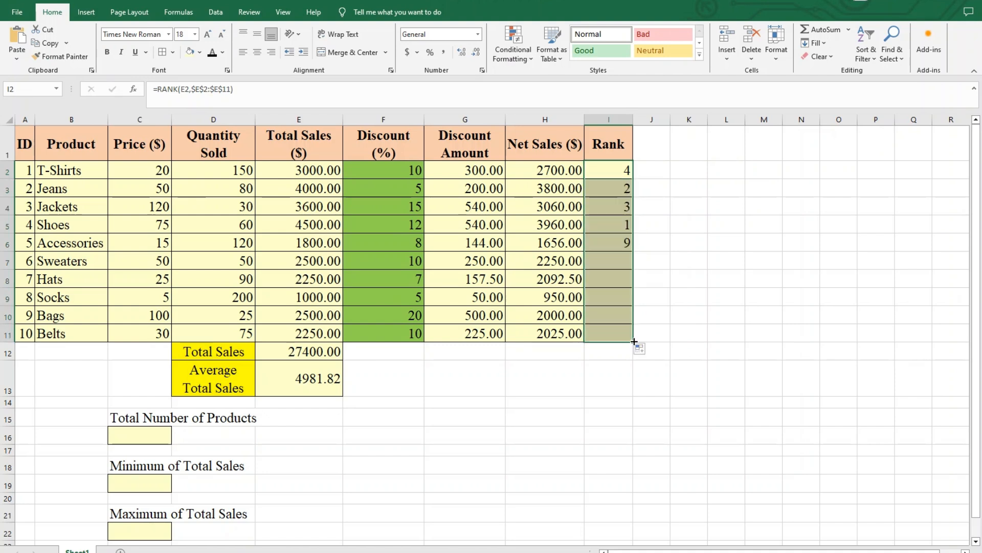
{"action": "left_click", "coordinate": [621, 371]}
{"action": "left_click_drag", "start_coordinate": [288, 230], "coordinate": [603, 223]}
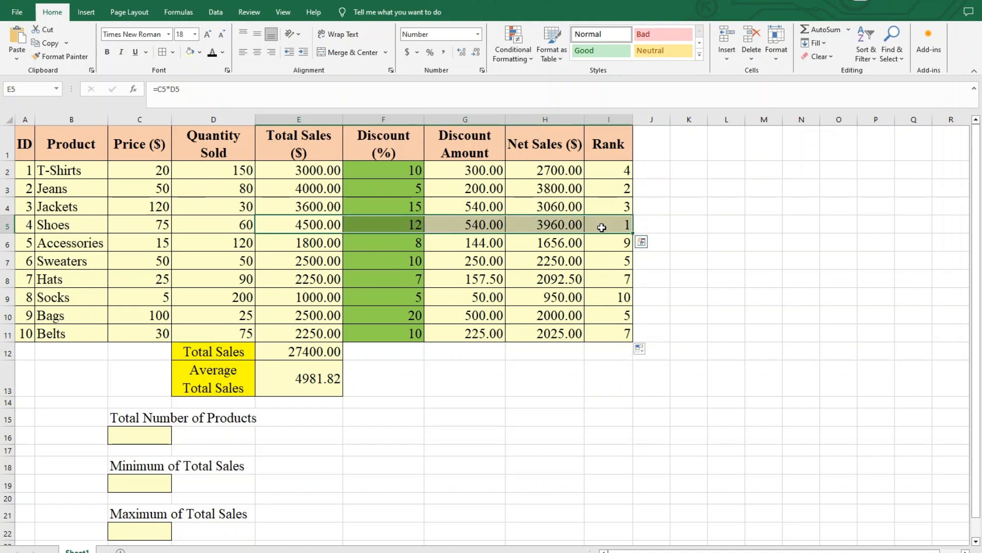
{"action": "left_click", "coordinate": [618, 193]}
{"action": "left_click", "coordinate": [310, 188]}
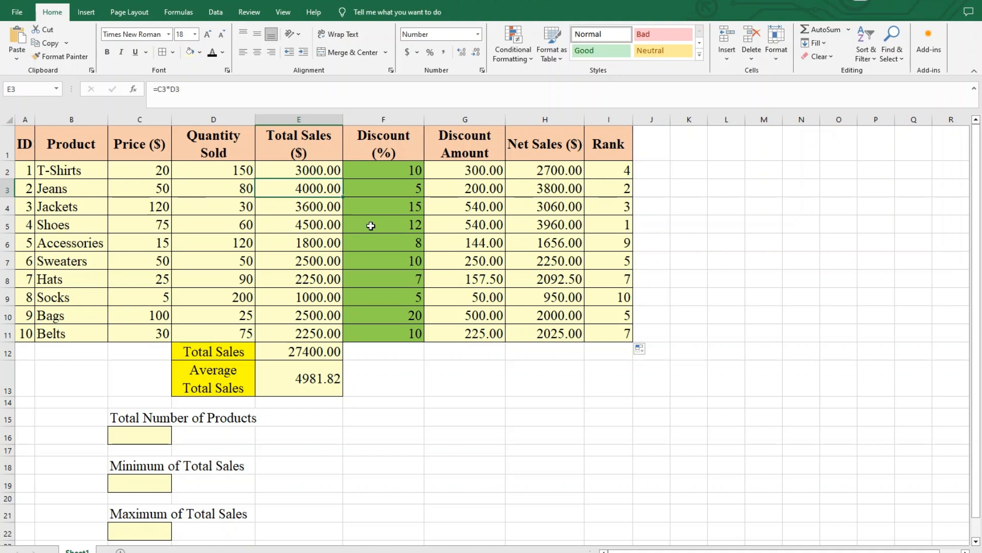
{"action": "left_click", "coordinate": [509, 363]}
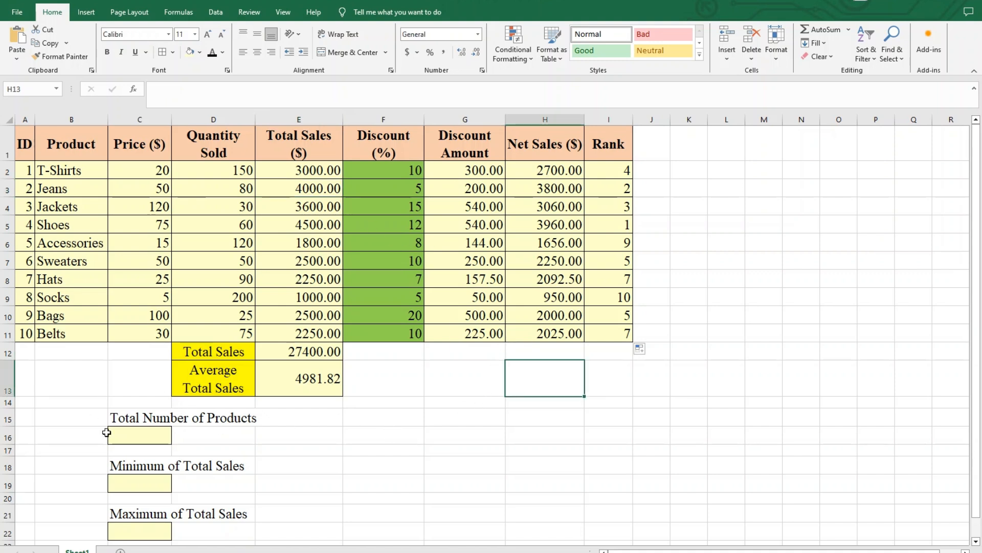
- Calculate the Total Number of Products in C16 by counting the product IDs with =COUNT(A2:A11)
{"action": "left_click", "coordinate": [152, 431]}
{"action": "type", "text": "="}
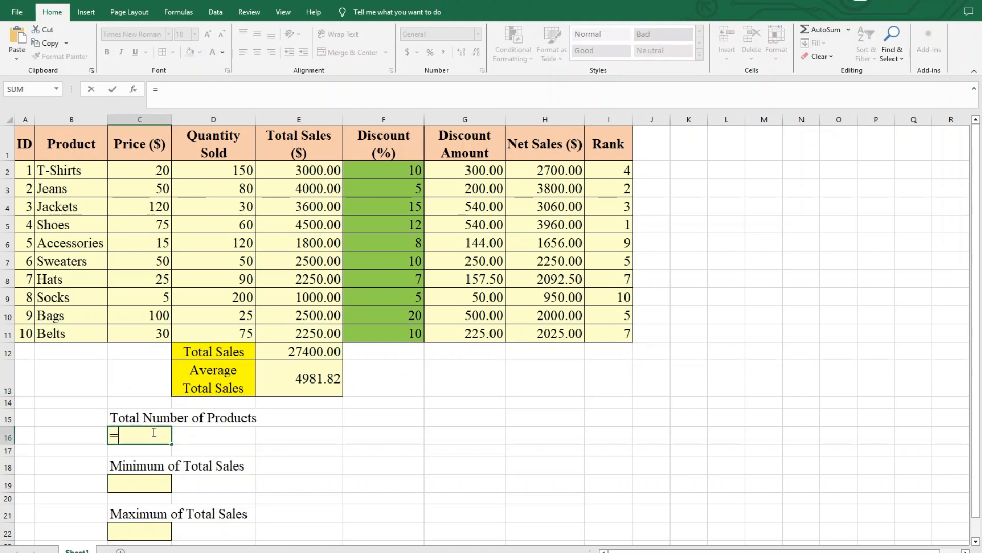
{"action": "type", "text": "COUNT("}
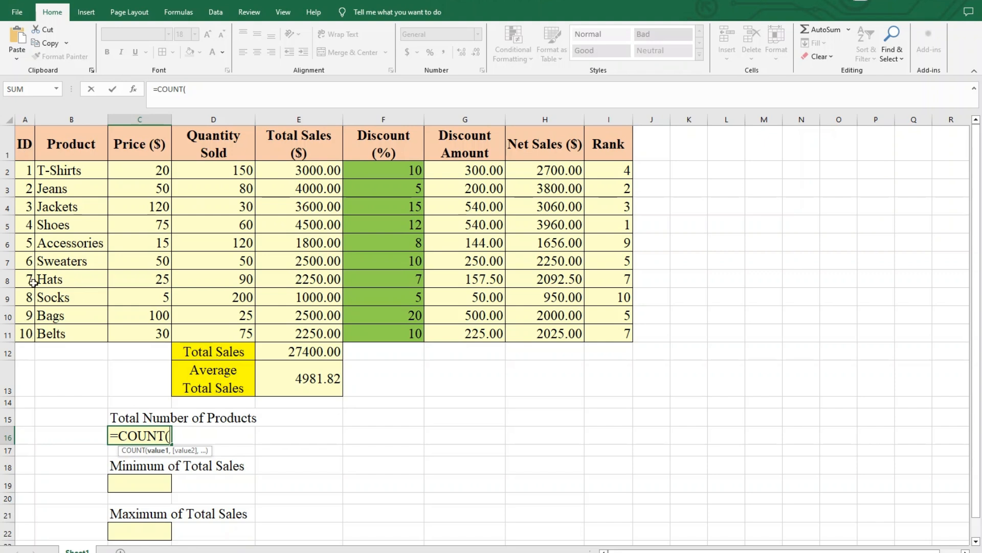
{"action": "left_click_drag", "start_coordinate": [26, 171], "coordinate": [23, 335]}
{"action": "type", "text": ")"}
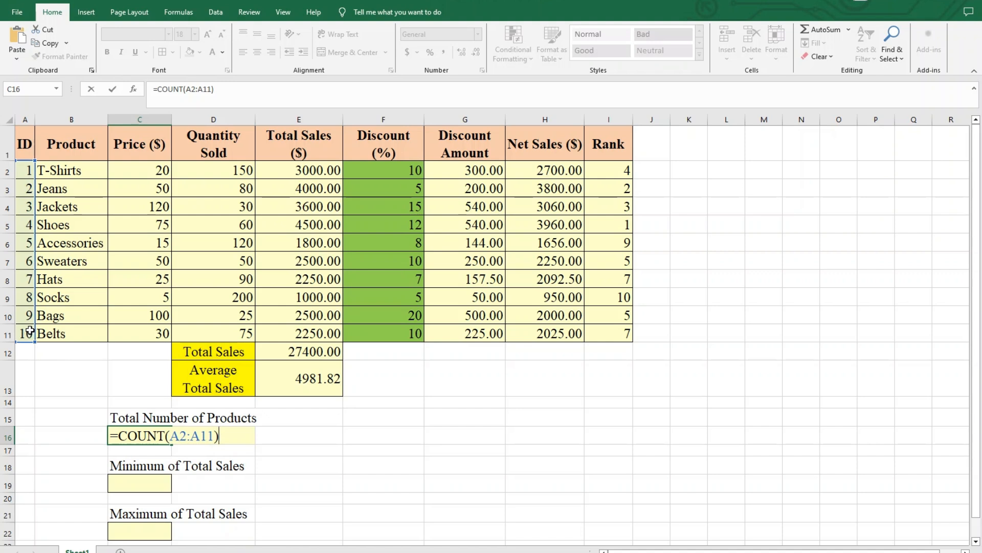
{"action": "key", "text": "Return"}
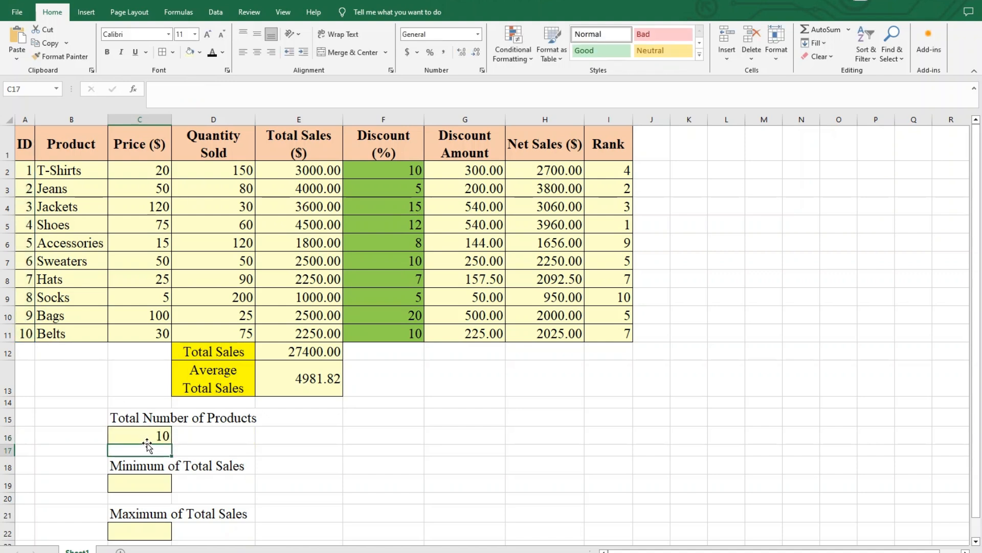
{"action": "left_click", "coordinate": [162, 434]}
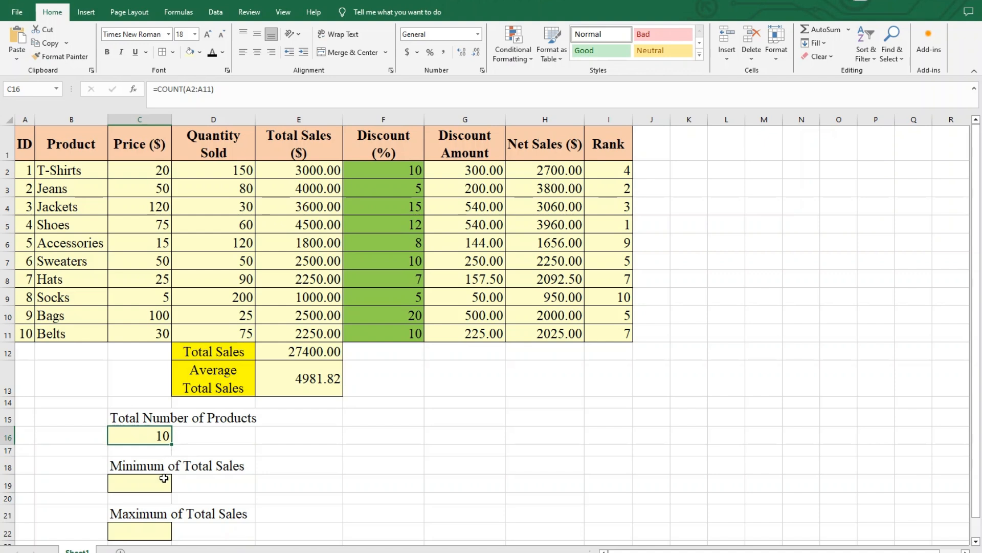
- Calculate the Minimum of Total Sales in C19 with the formula =MIN(E2:E11)
{"action": "left_click", "coordinate": [133, 462]}
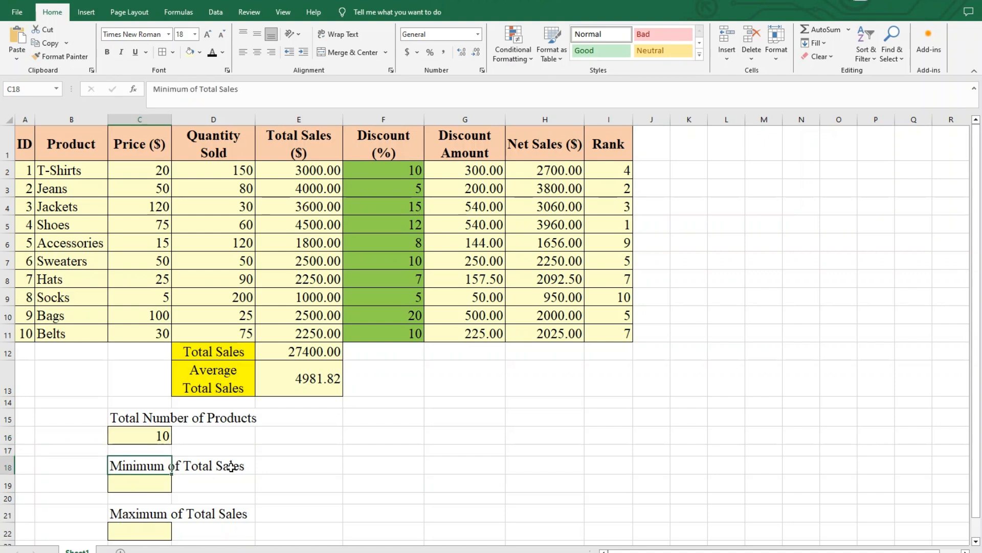
{"action": "left_click", "coordinate": [166, 480]}
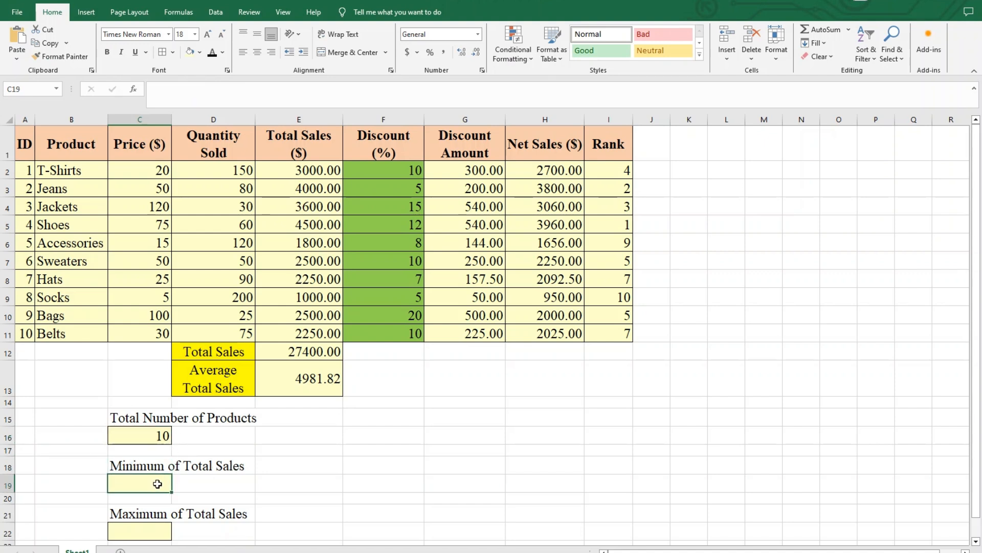
{"action": "type", "text": "="}
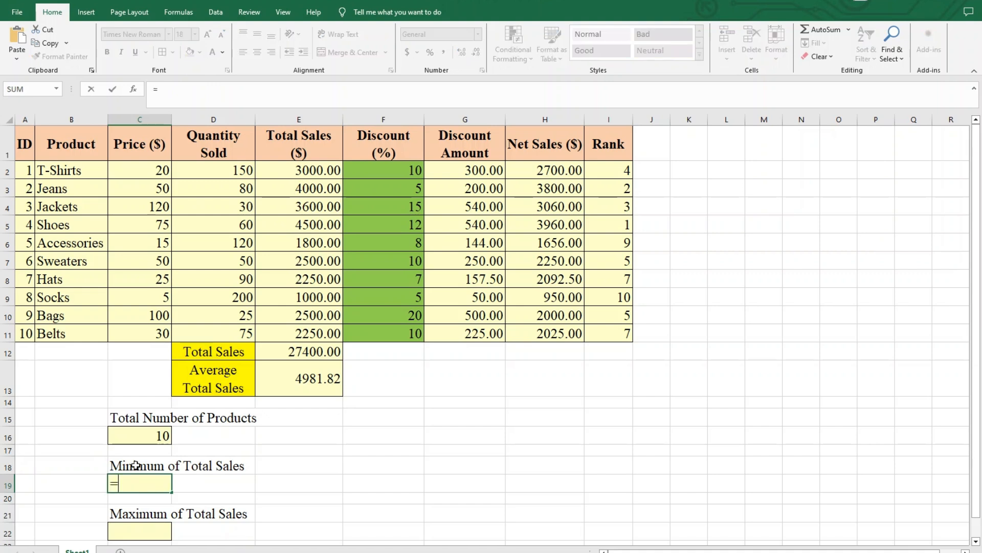
{"action": "type", "text": "MIN("}
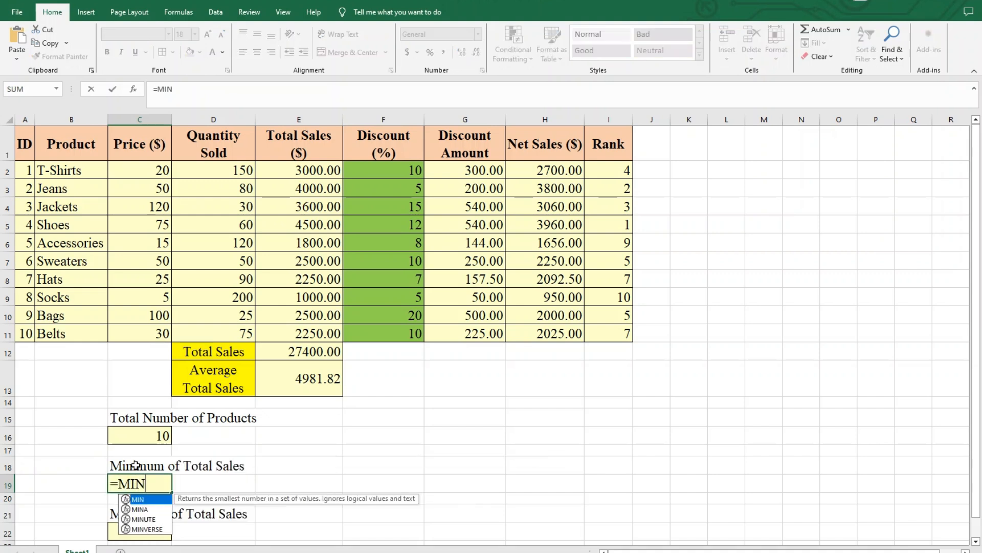
{"action": "left_click_drag", "start_coordinate": [302, 169], "coordinate": [303, 333]}
{"action": "type", "text": ")"}
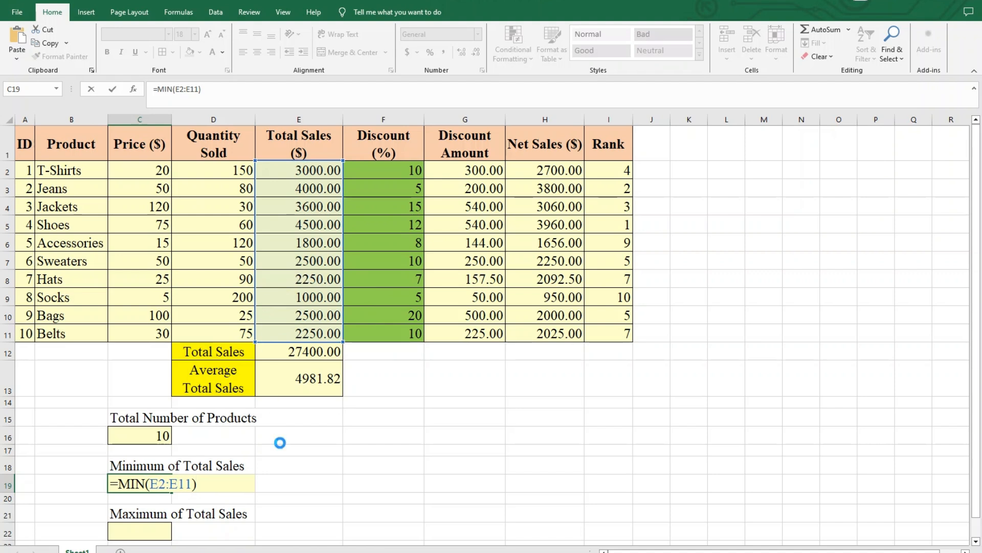
{"action": "key", "text": "Return"}
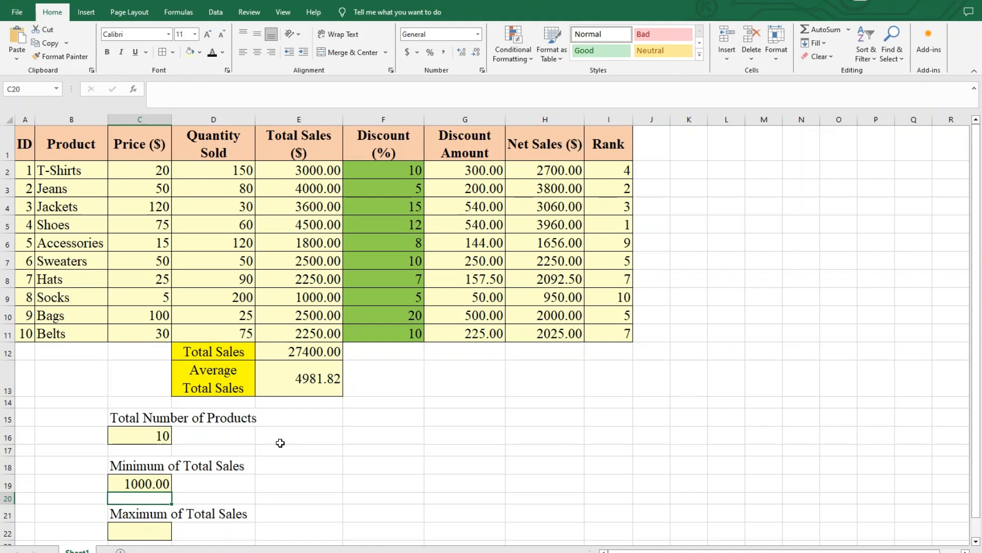
- Calculate the Maximum of Total Sales in C22 with the formula =MAX(E2:E11)
{"action": "left_click", "coordinate": [147, 527]}
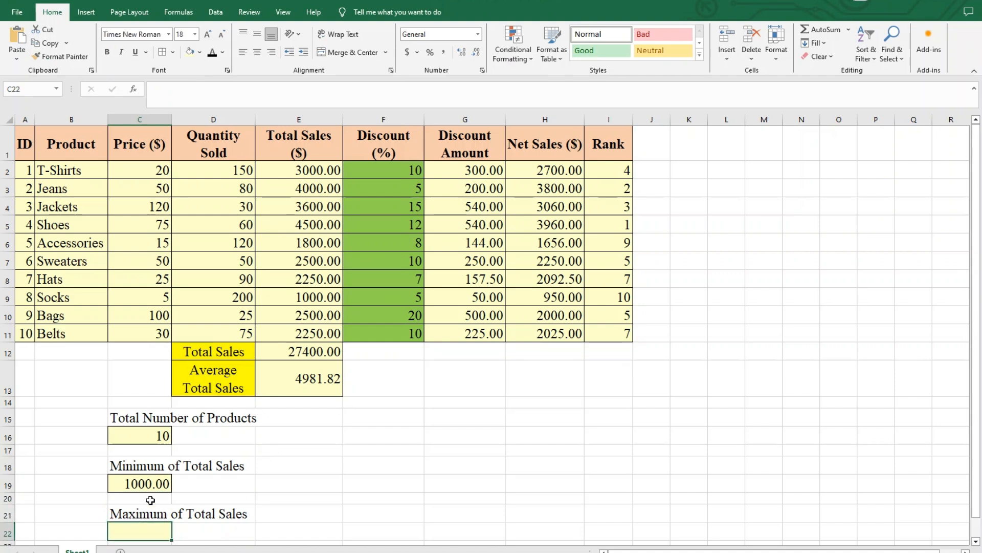
{"action": "type", "text": "=MA"}
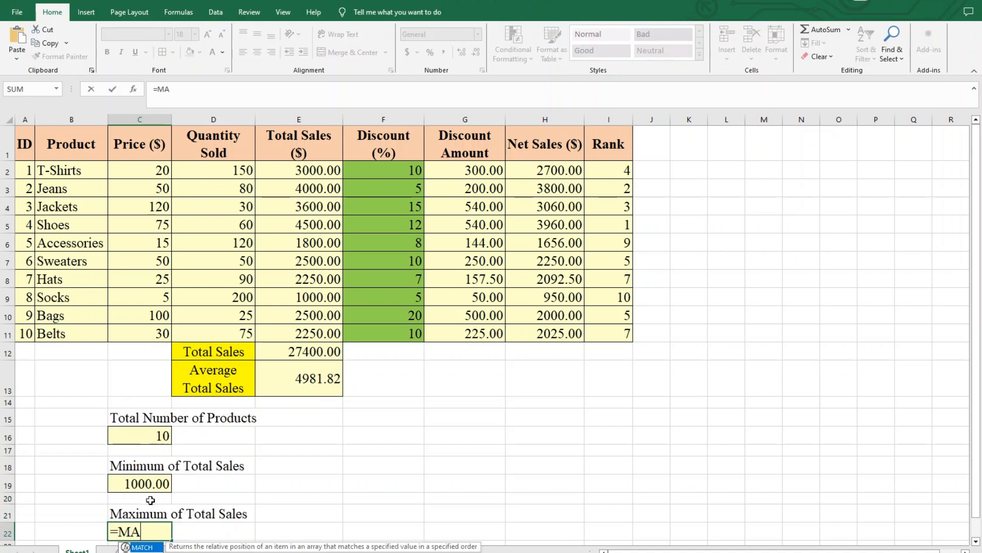
{"action": "type", "text": "X("}
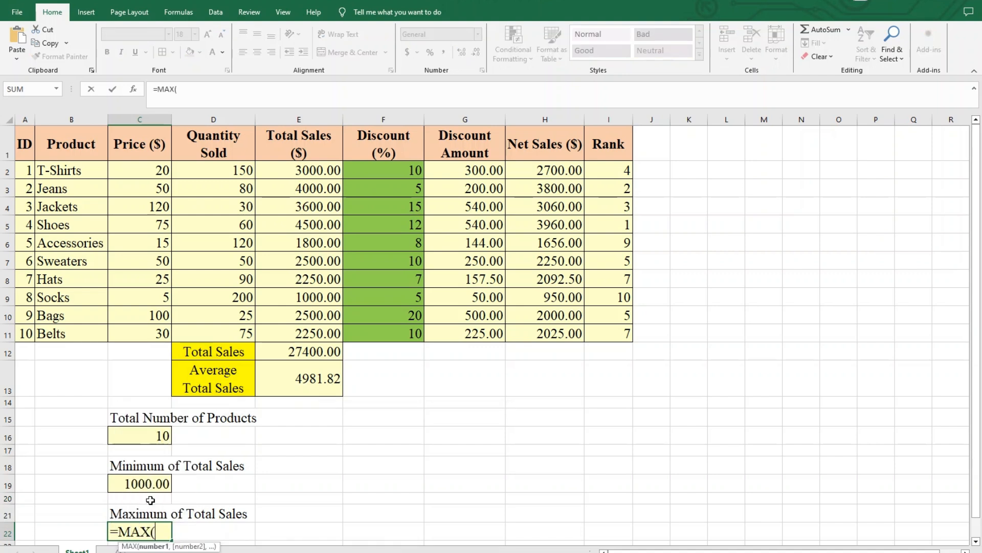
{"action": "left_click_drag", "start_coordinate": [318, 169], "coordinate": [312, 336]}
{"action": "type", "text": ")"}
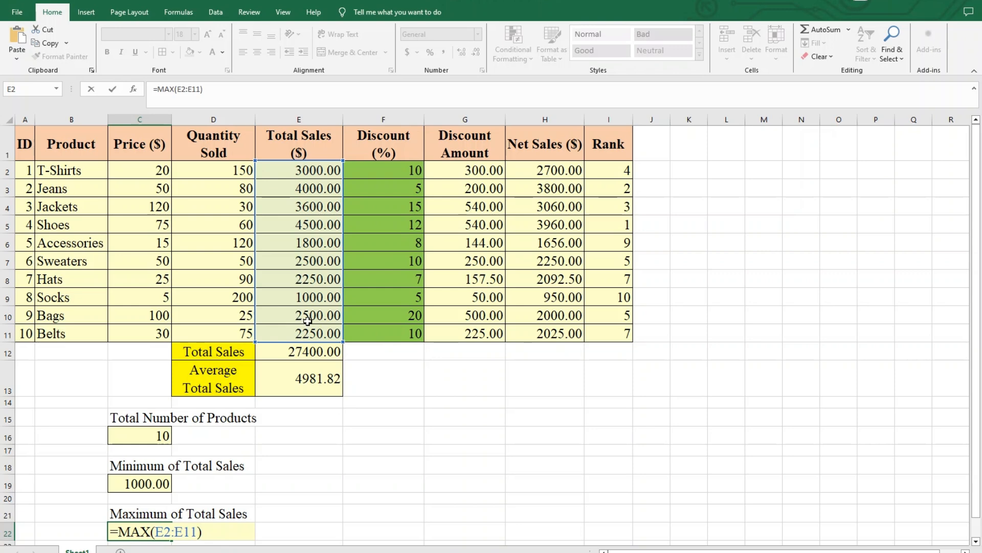
{"action": "key", "text": "Return"}
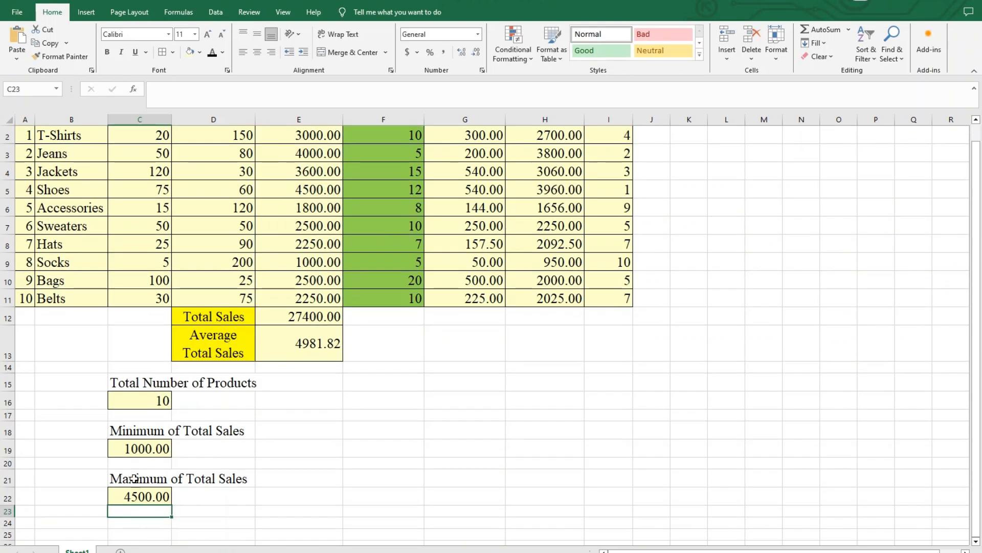
{"action": "left_click", "coordinate": [284, 449]}
{"action": "scroll", "coordinate": [290, 447], "scroll_direction": "up", "scroll_amount": 1}
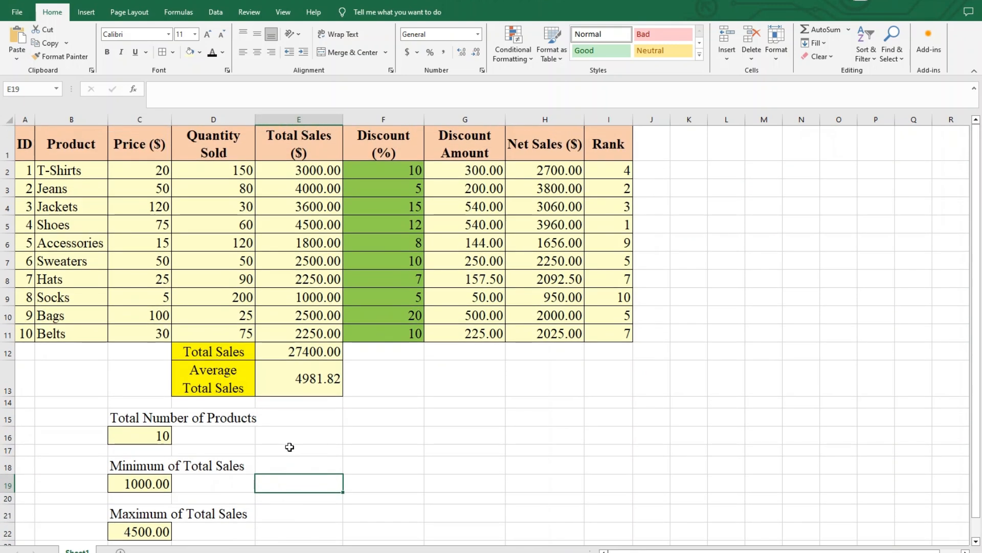
{"action": "left_click", "coordinate": [322, 226]}
{"action": "left_click", "coordinate": [154, 532]}
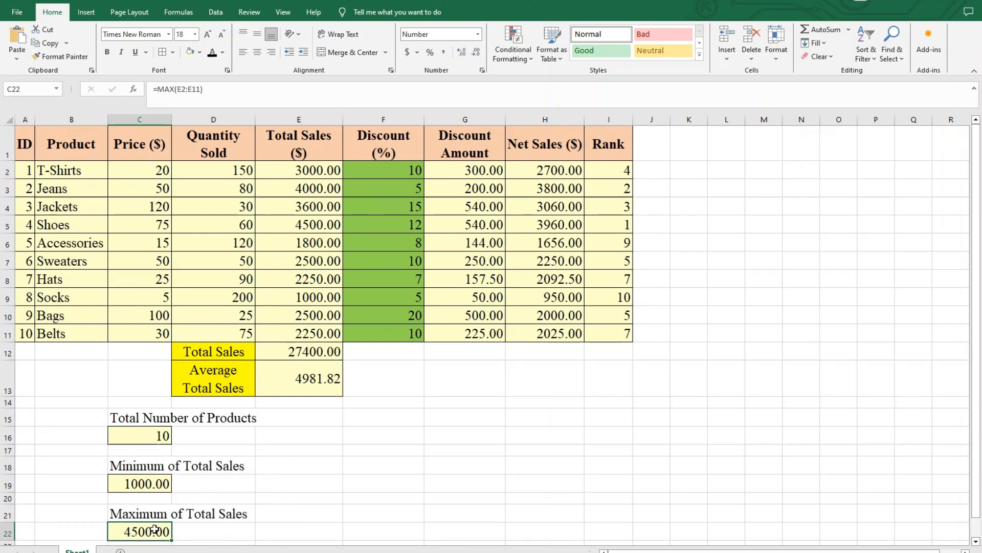
{"action": "left_click", "coordinate": [292, 487]}
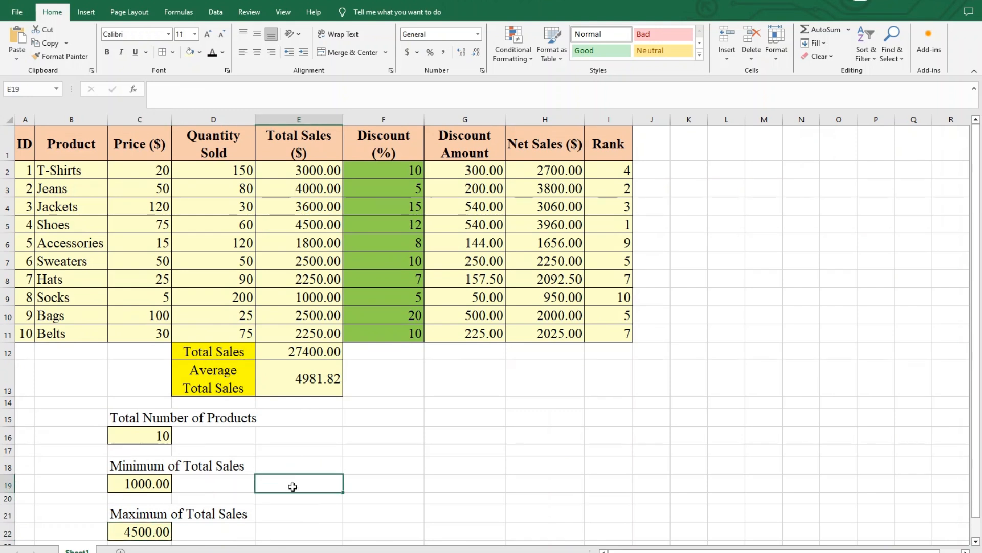
{"action": "left_click", "coordinate": [353, 481]}
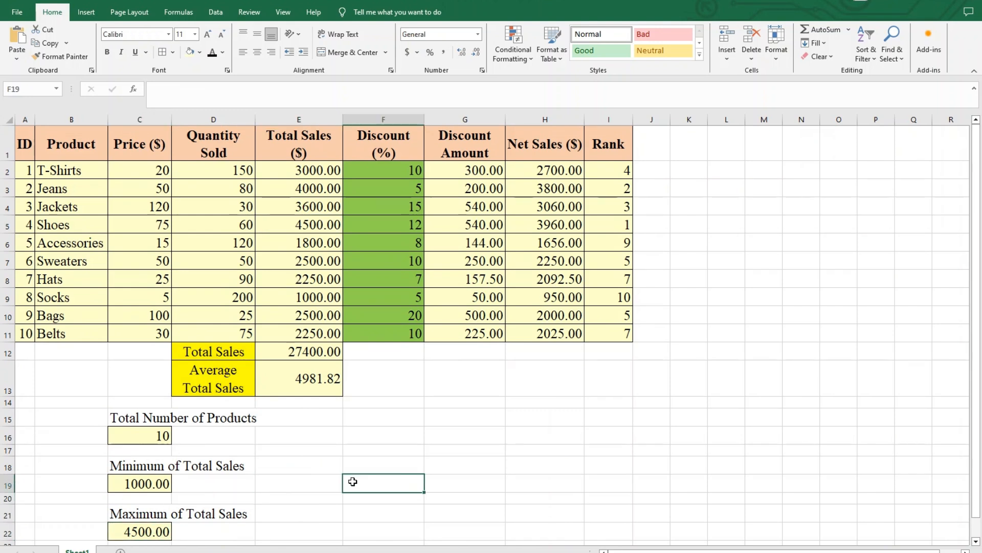